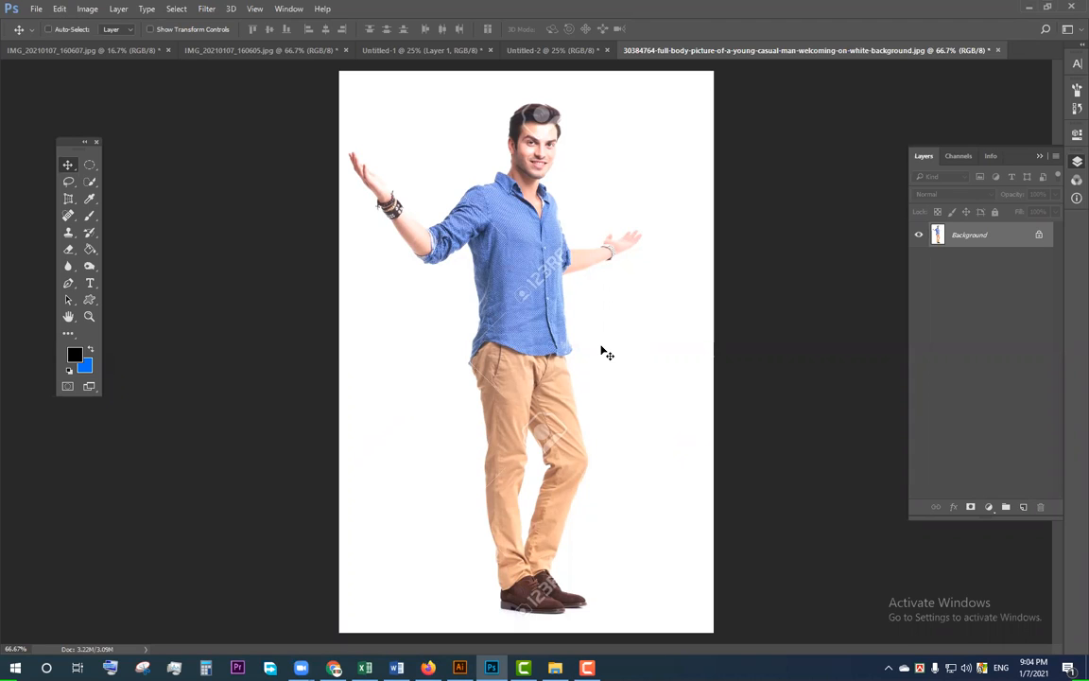
Step: Open Shirt-2.psd from the work > Photo Studio > LEAYER folder on drive D, previewing 07.tif on the way
key("ctrl+o")
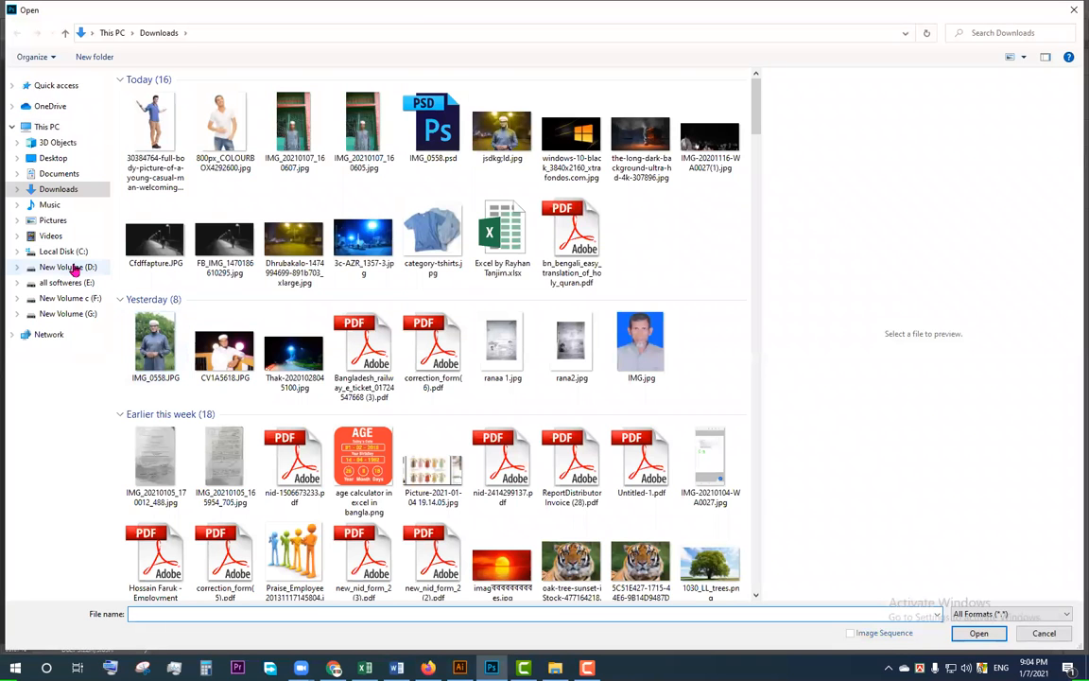
left_click(74, 270)
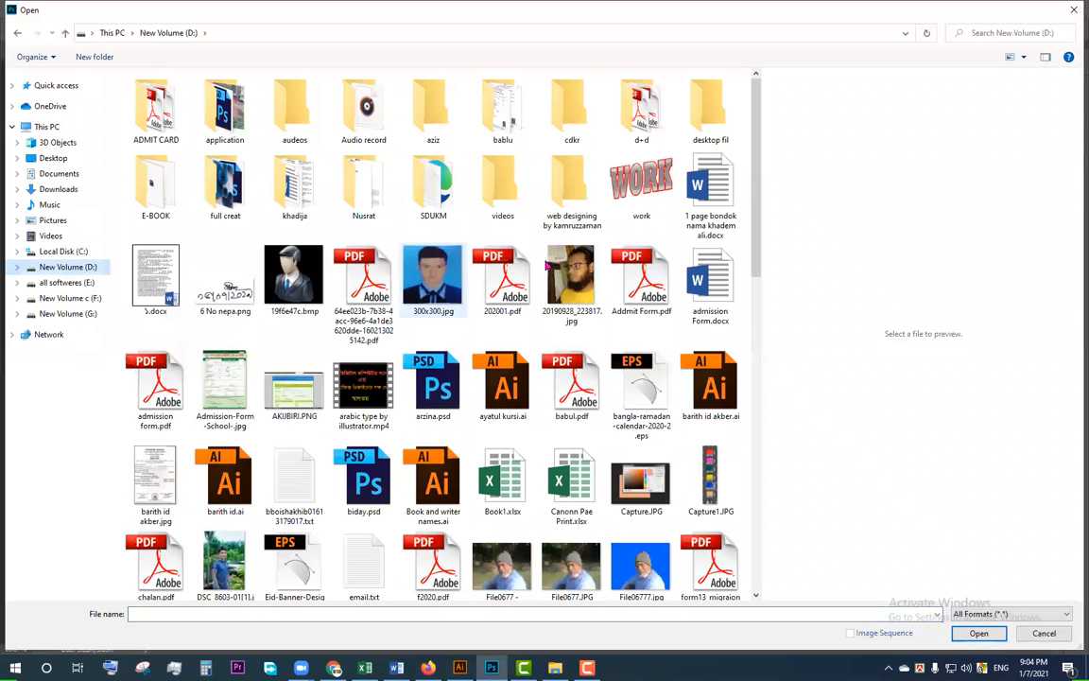
double_click(635, 197)
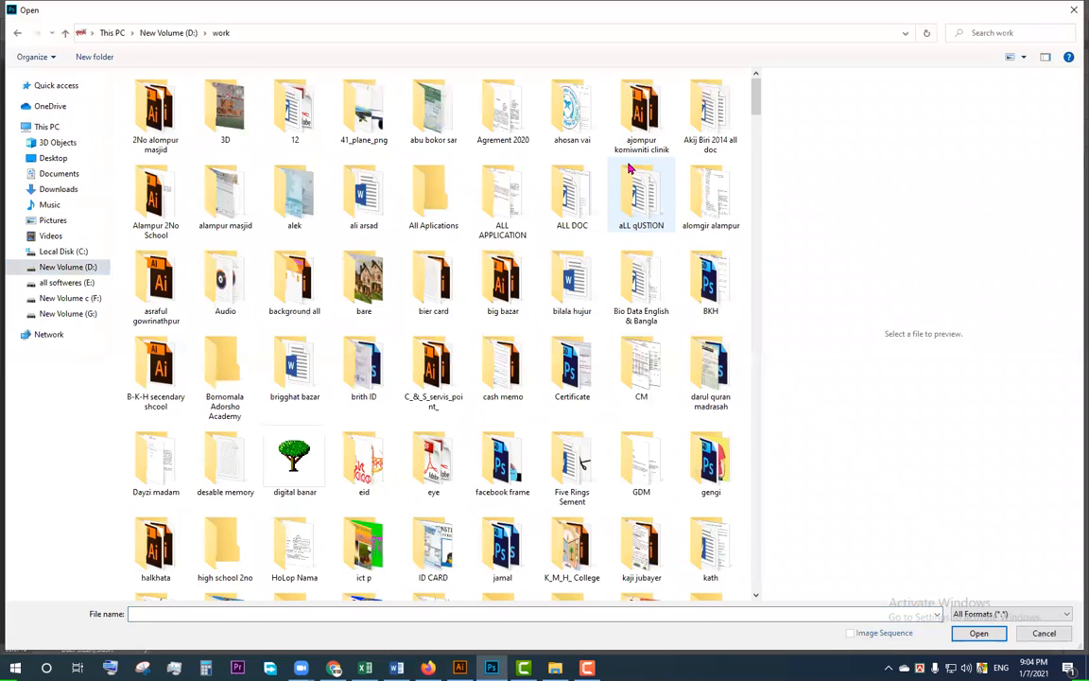
key("p")
key("p")
key("p")
key("p")
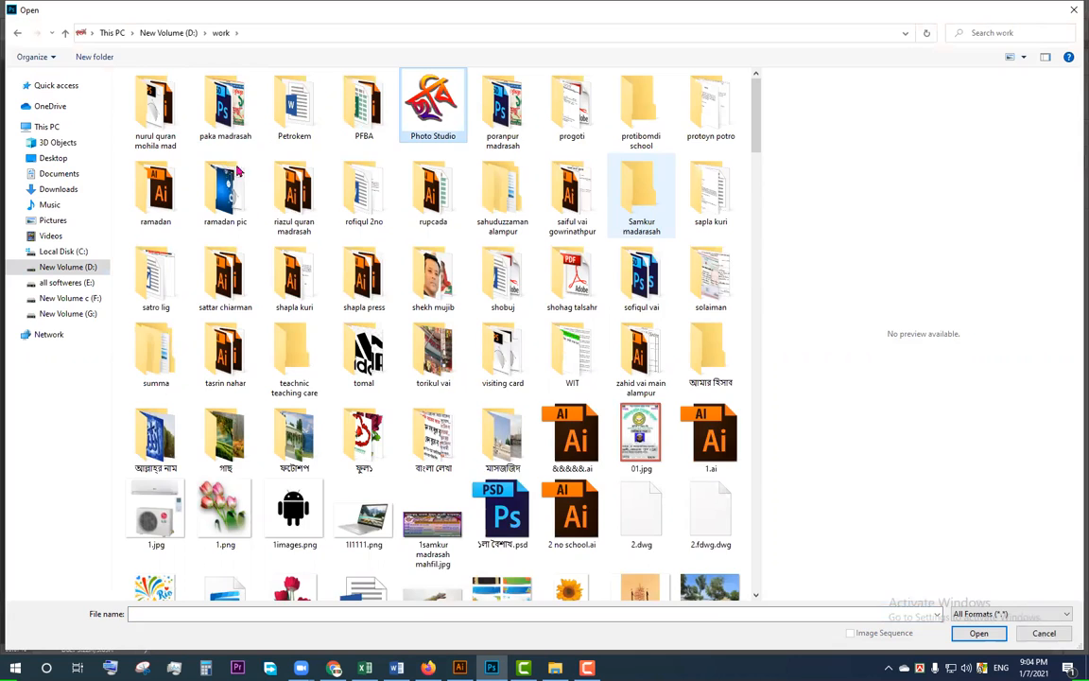
key("Return")
double_click(236, 117)
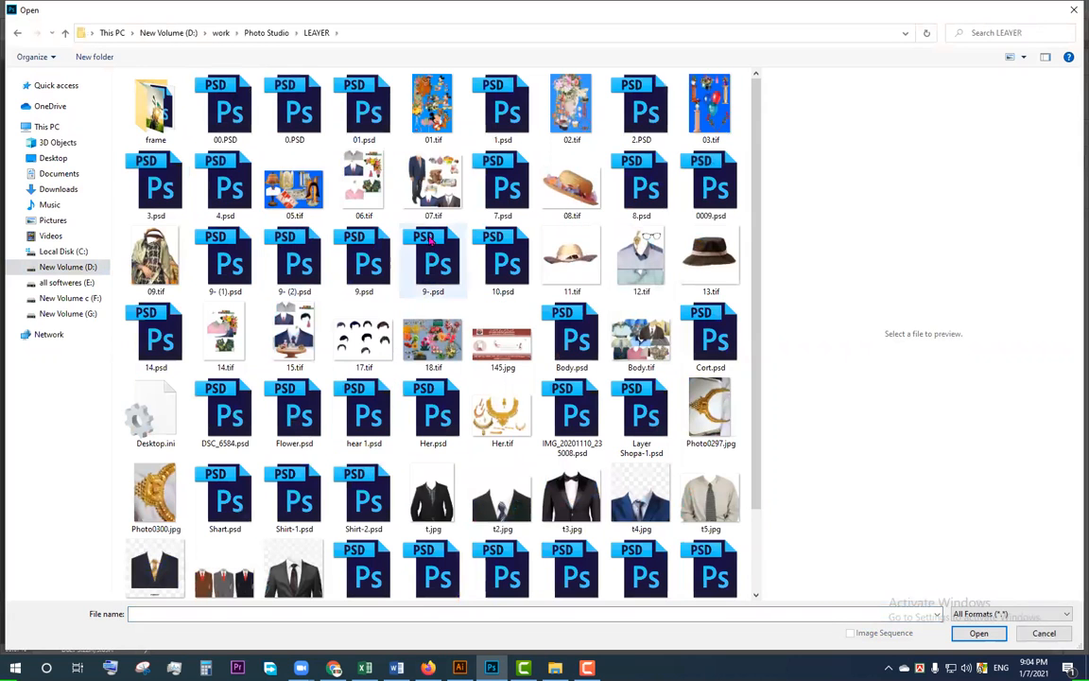
left_click(437, 186)
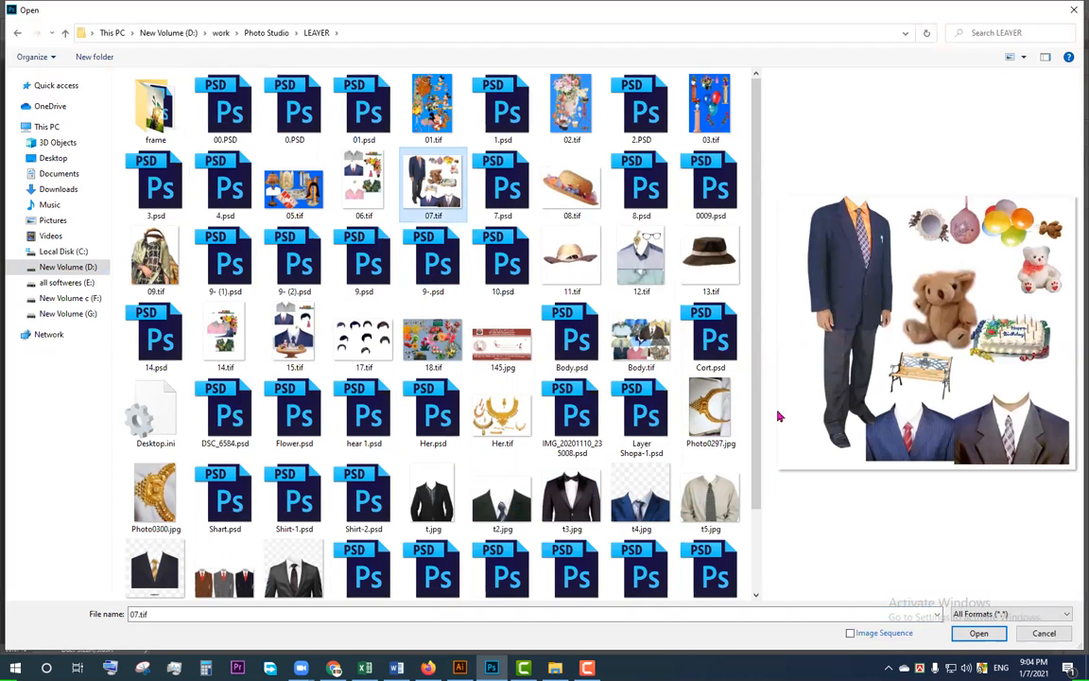
left_click_drag(753, 307, 761, 413)
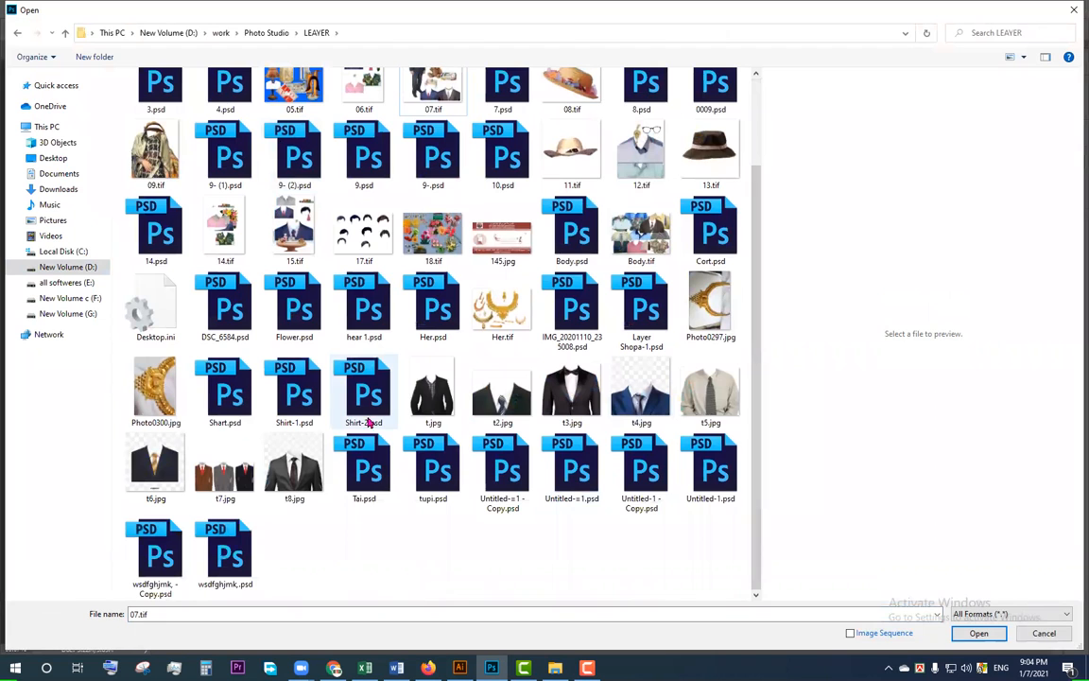
double_click(367, 401)
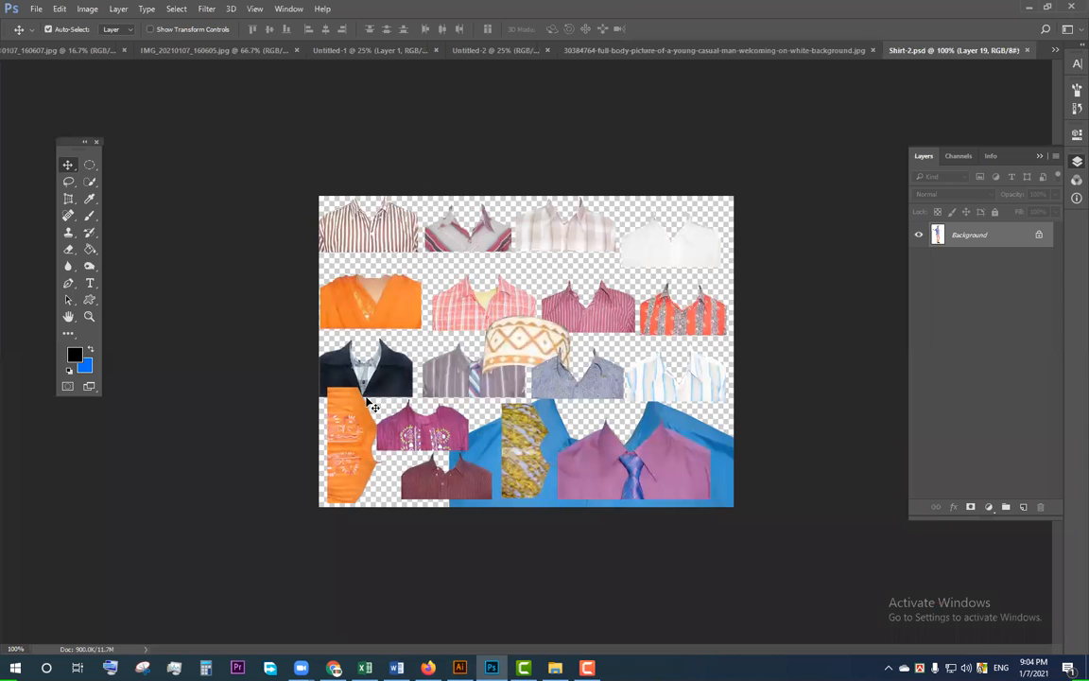
Step: Move the cap and several shirt and jacket cut-outs around the Shirt-2.psd canvas and close that document
left_click_drag(518, 350, 556, 376)
left_click_drag(586, 308, 586, 282)
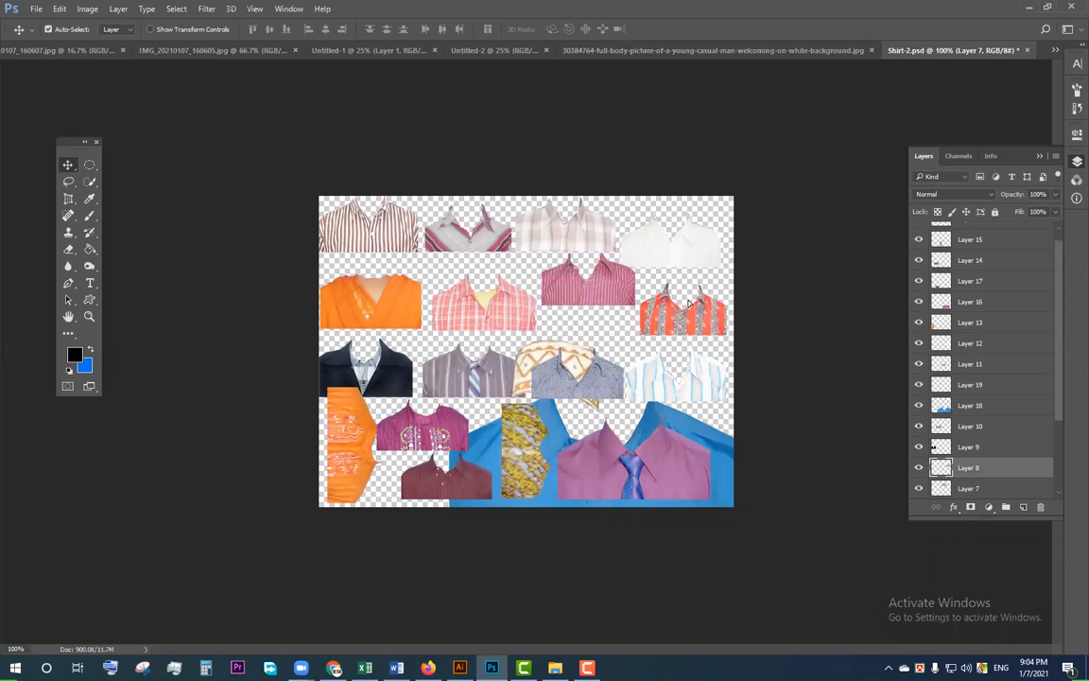
left_click_drag(688, 300, 696, 285)
mouse_move(663, 243)
left_mouse_down()
mouse_move(664, 228)
mouse_move(675, 228)
left_mouse_up()
left_click_drag(460, 312, 481, 327)
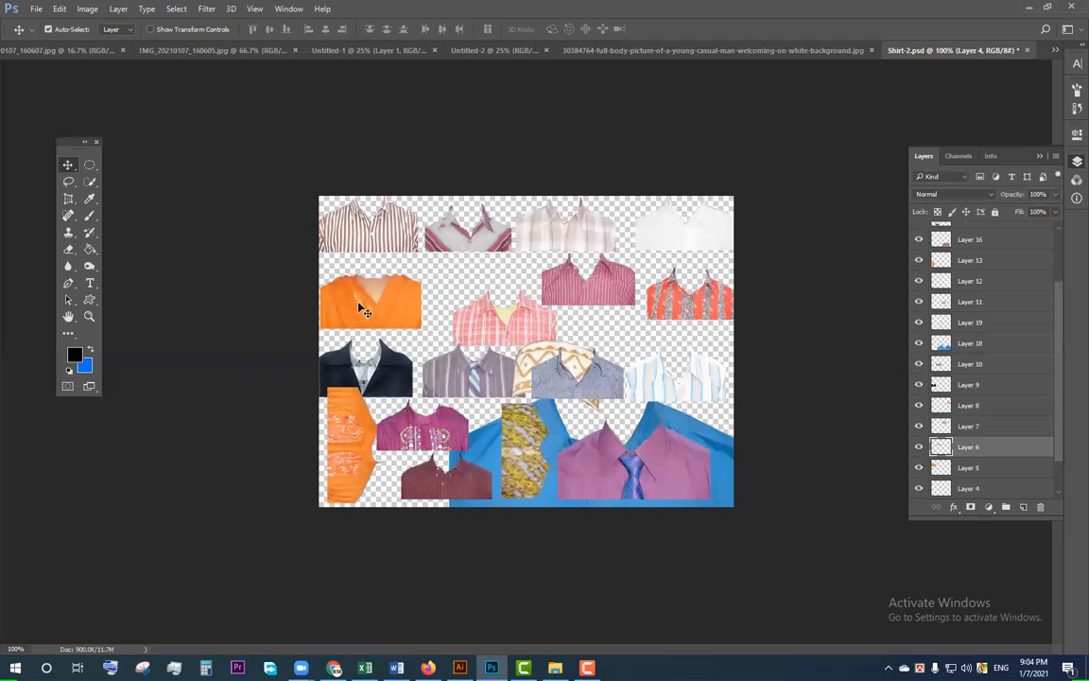
left_click_drag(360, 305, 400, 292)
left_click_drag(384, 384, 395, 364)
left_click_drag(347, 433, 347, 415)
left_click_drag(424, 441, 423, 432)
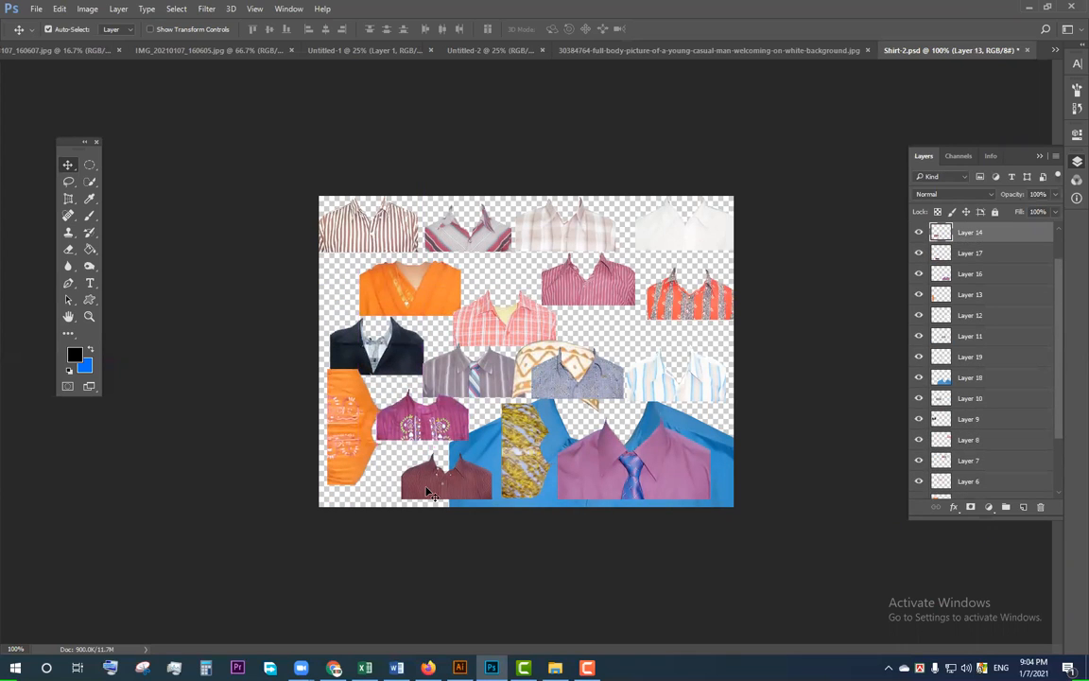
left_click_drag(554, 449, 569, 381)
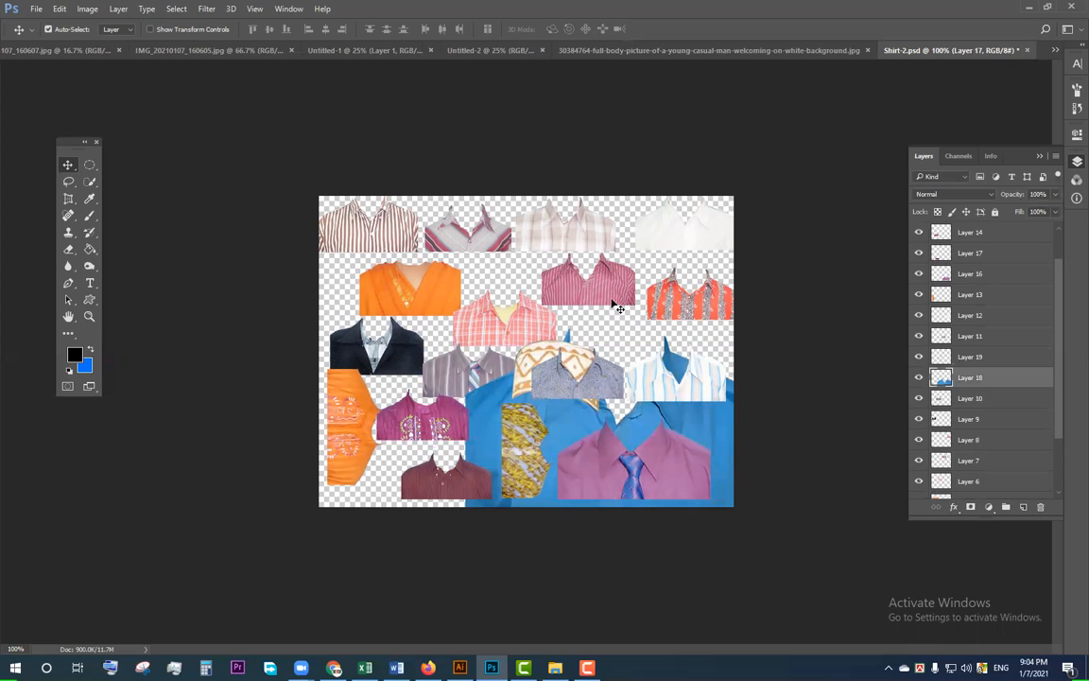
key("ctrl+s")
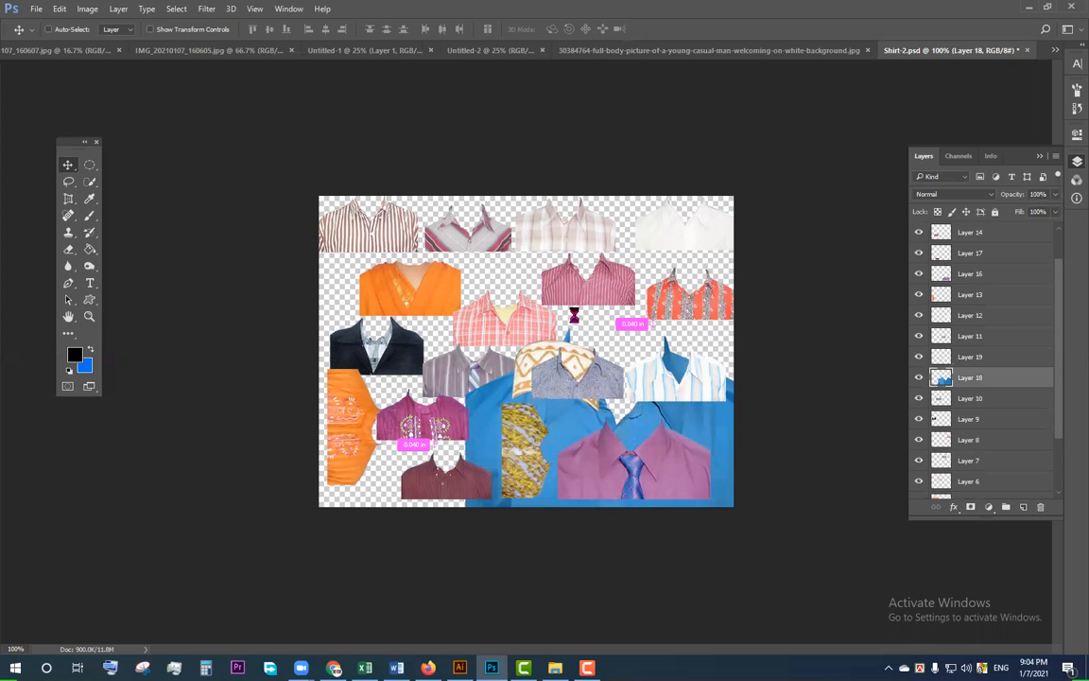
left_click(511, 248)
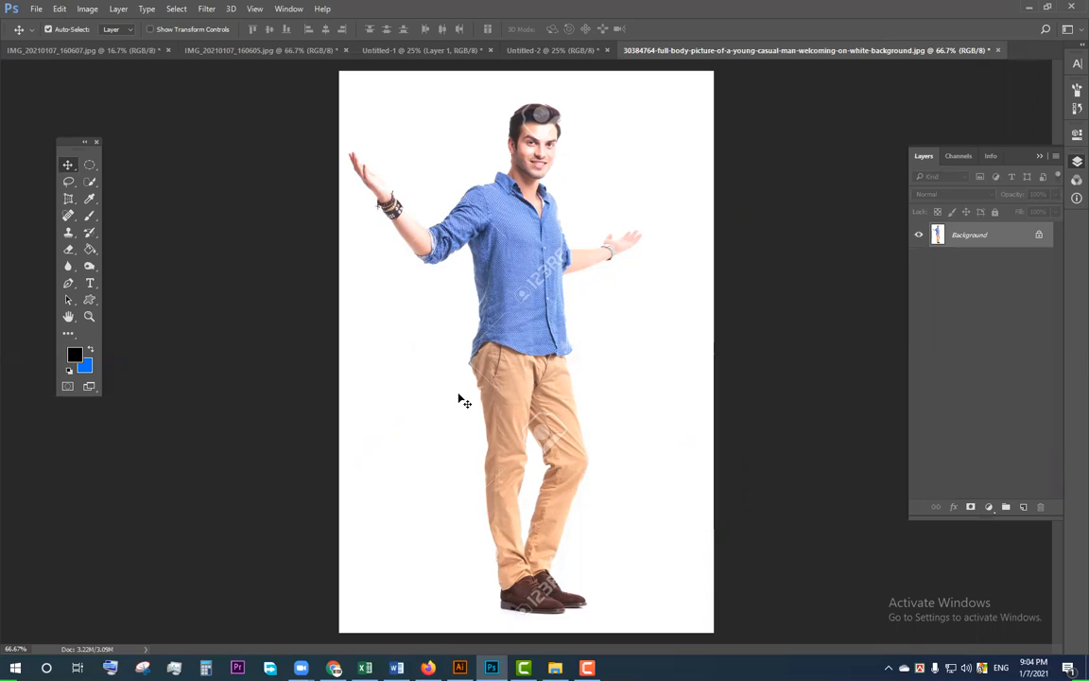
Step: Unlock the Background layer and erase the white areas around the man and between his legs with the Magic Eraser
left_click(1040, 236)
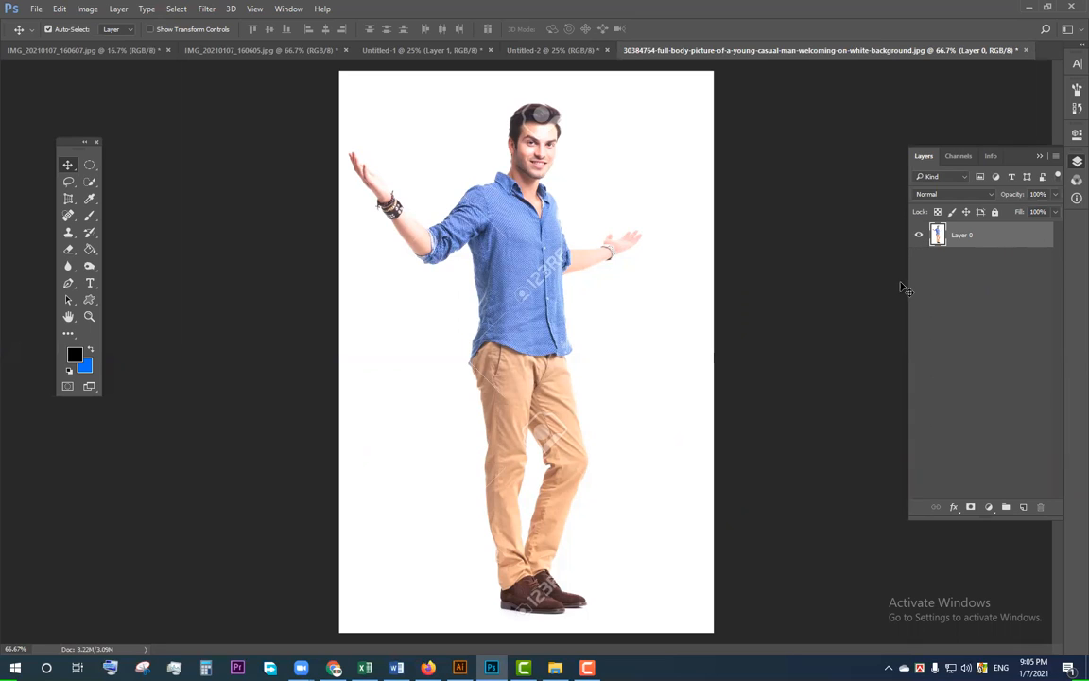
left_click(84, 142)
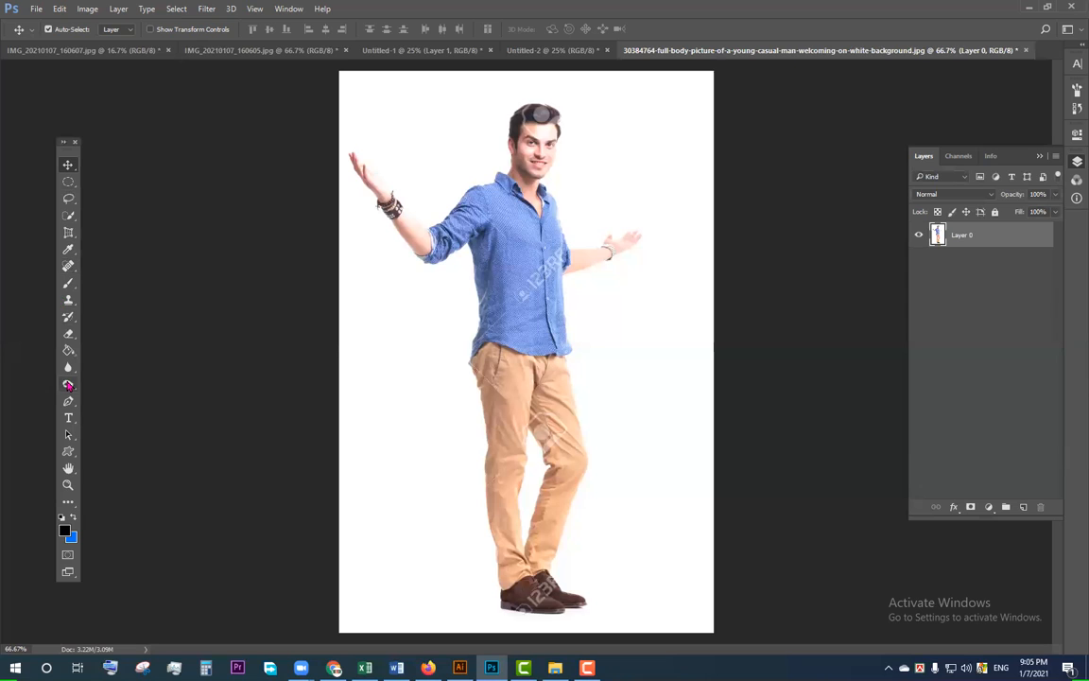
left_click(68, 334)
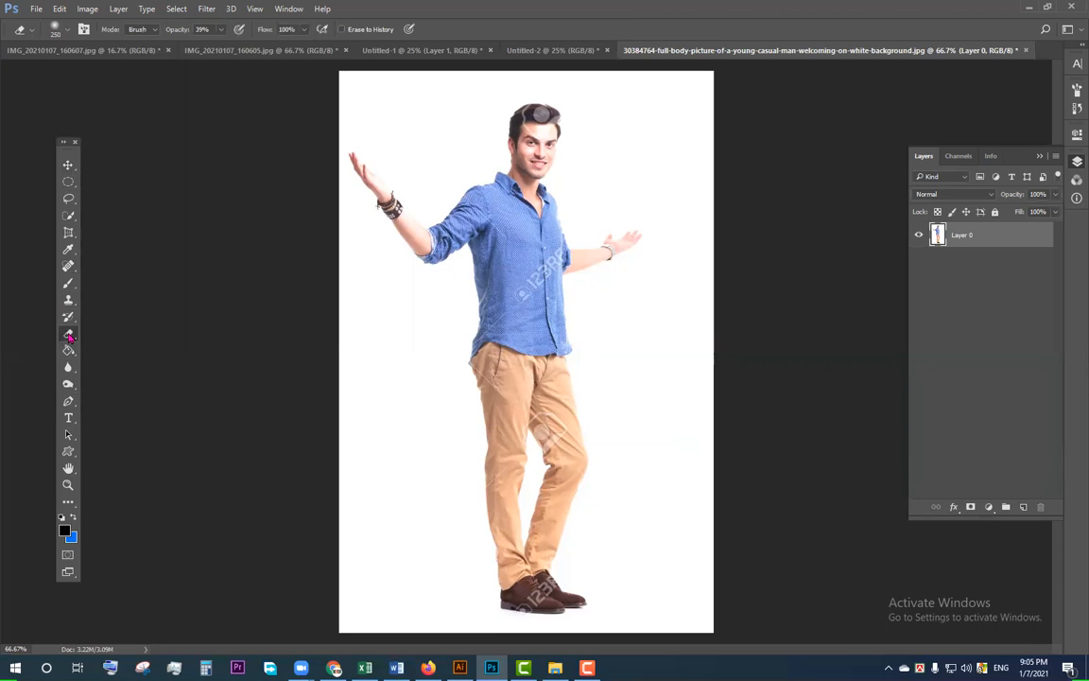
right_click(69, 336)
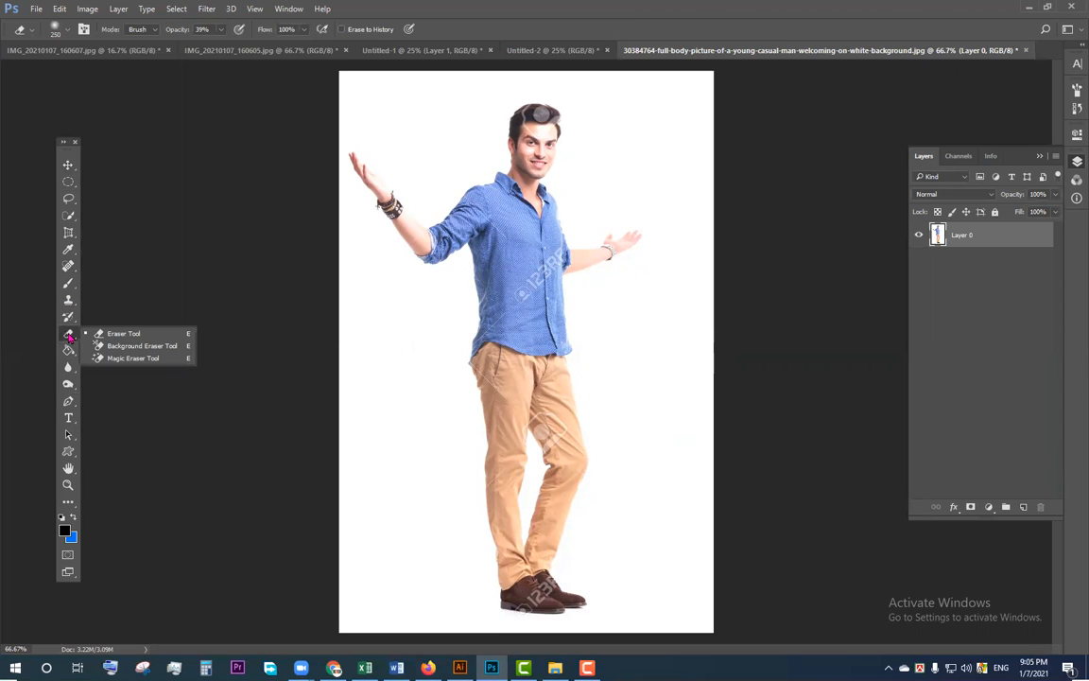
left_click(133, 358)
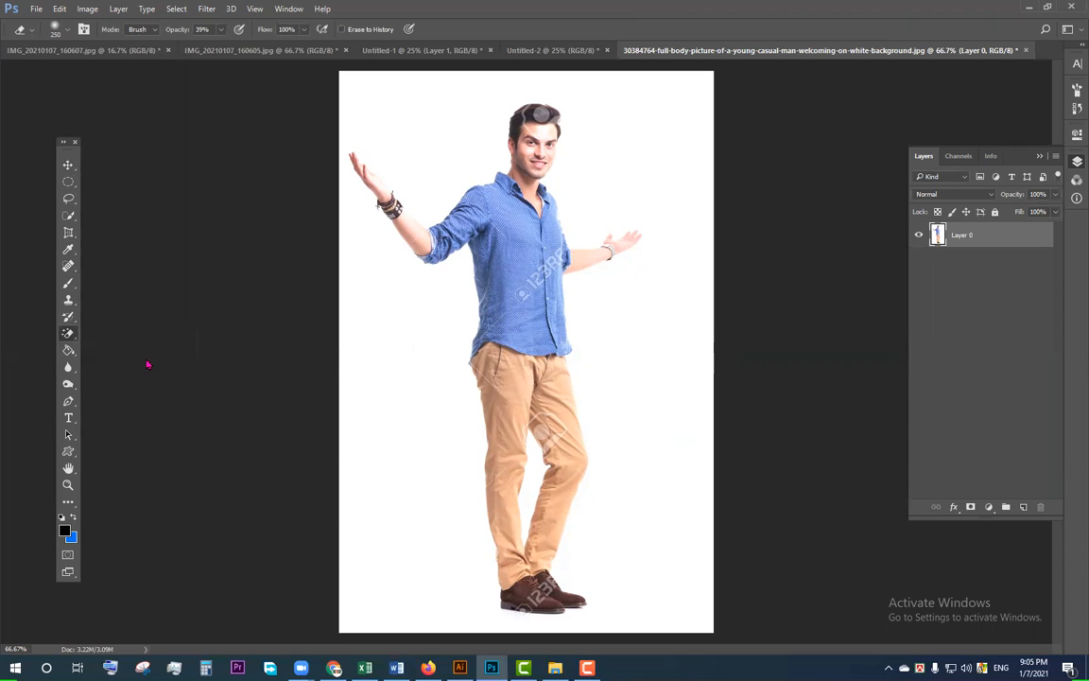
left_click(424, 331)
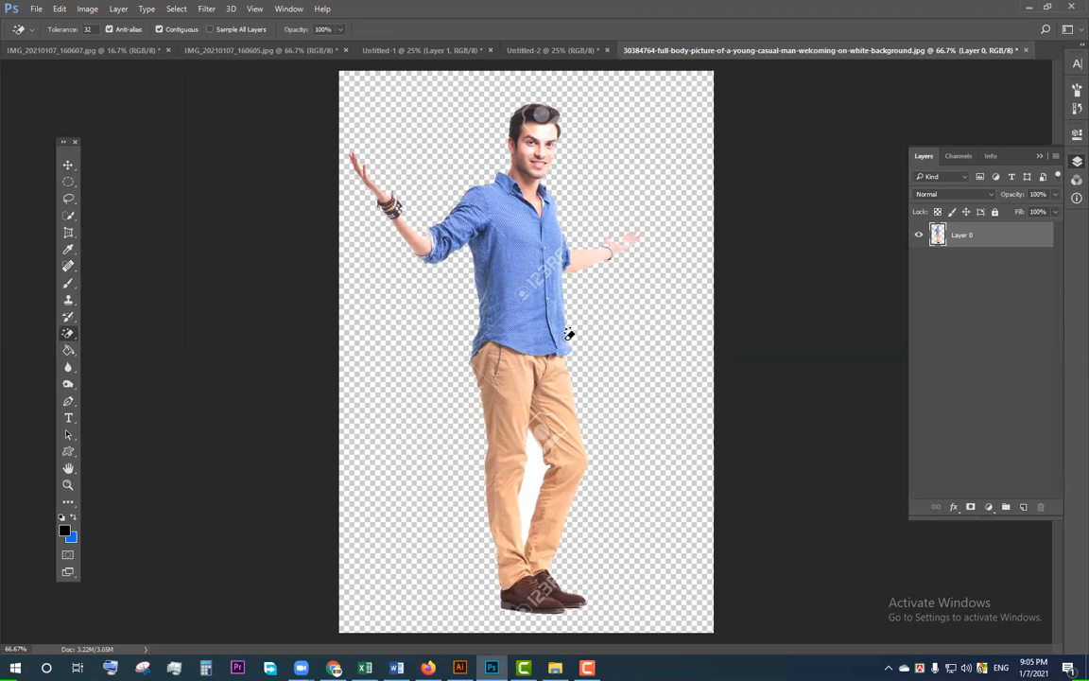
left_click(532, 461)
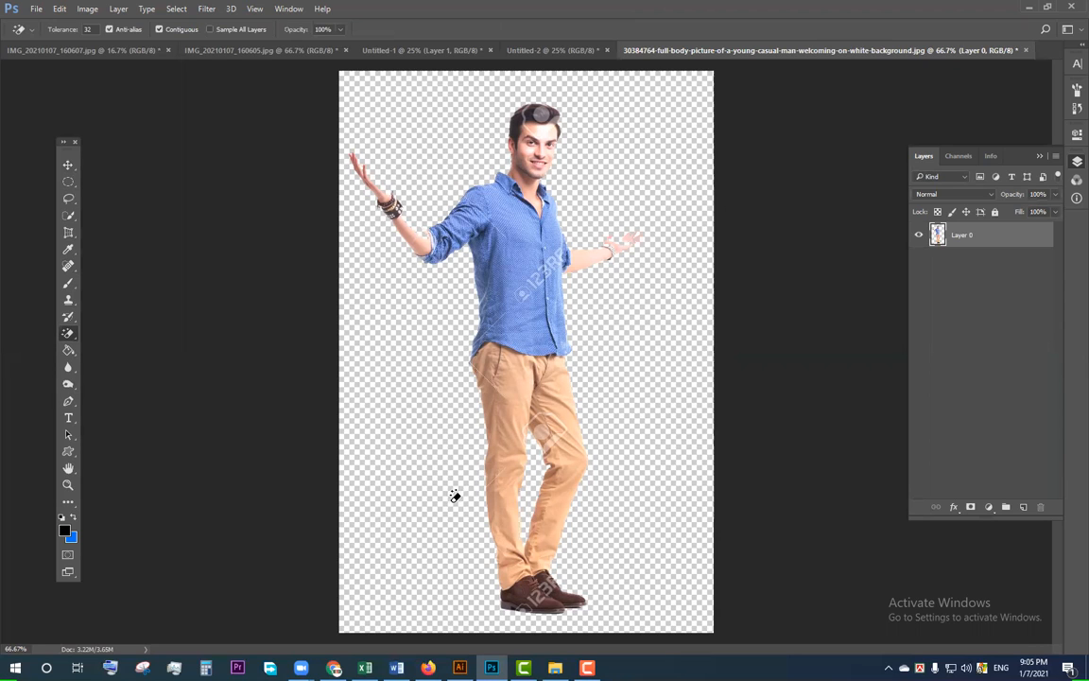
Step: Inspect the cut-out edges around the man's hands and arms up close, and undo the background removal
left_click(508, 397)
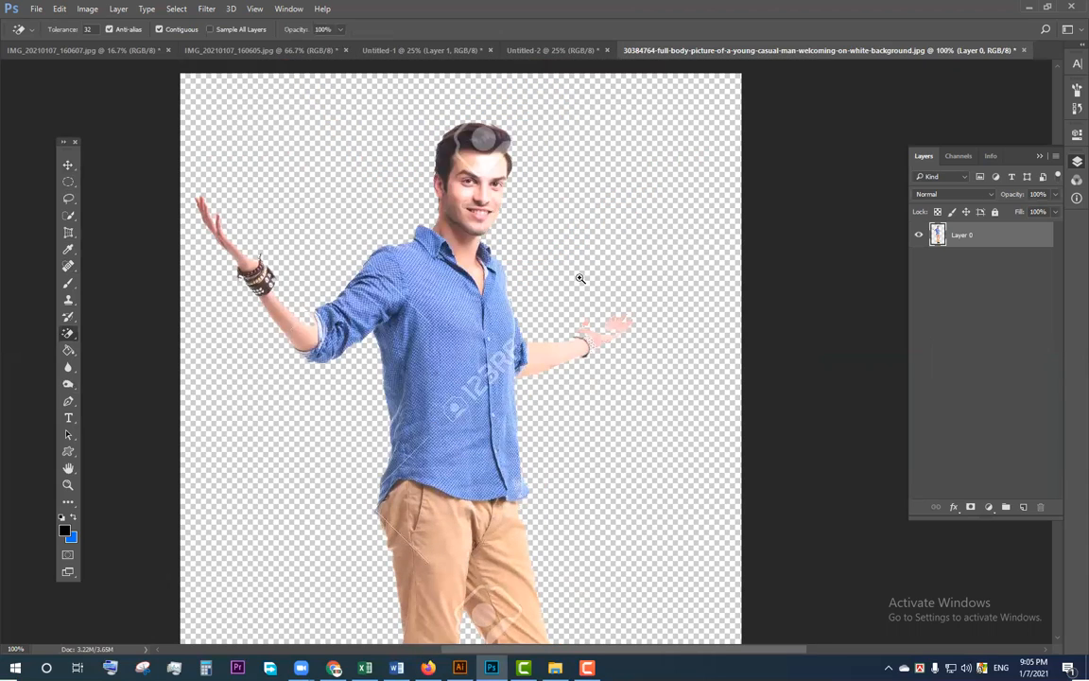
left_click_drag(581, 279, 635, 367)
left_click_drag(627, 479, 555, 392)
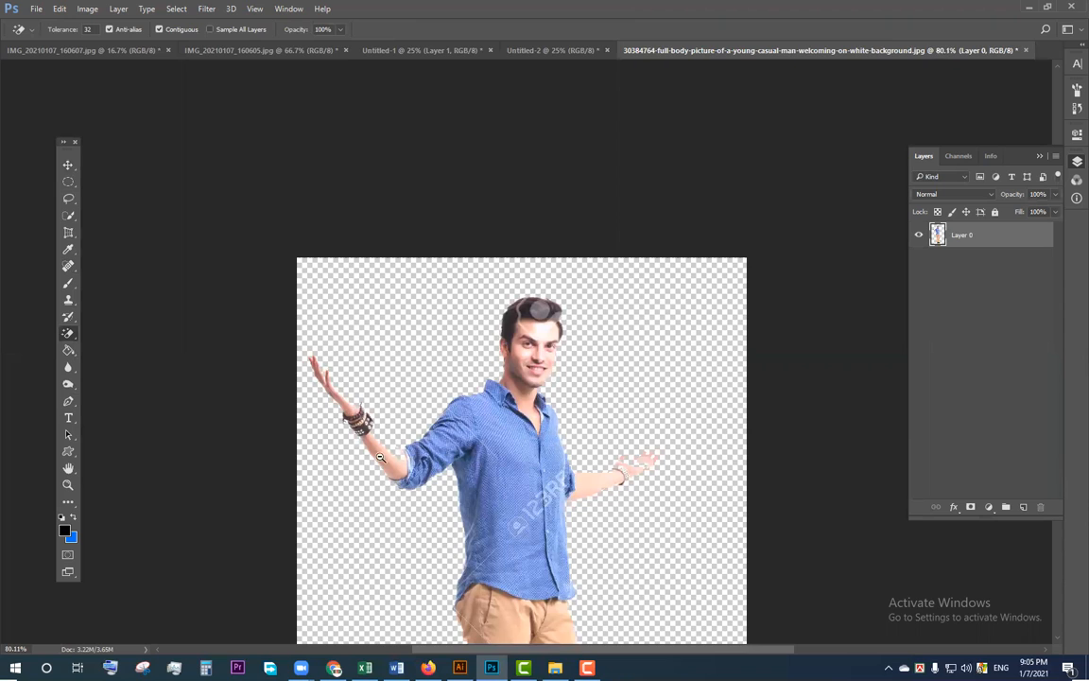
scroll(379, 457, "up", 5)
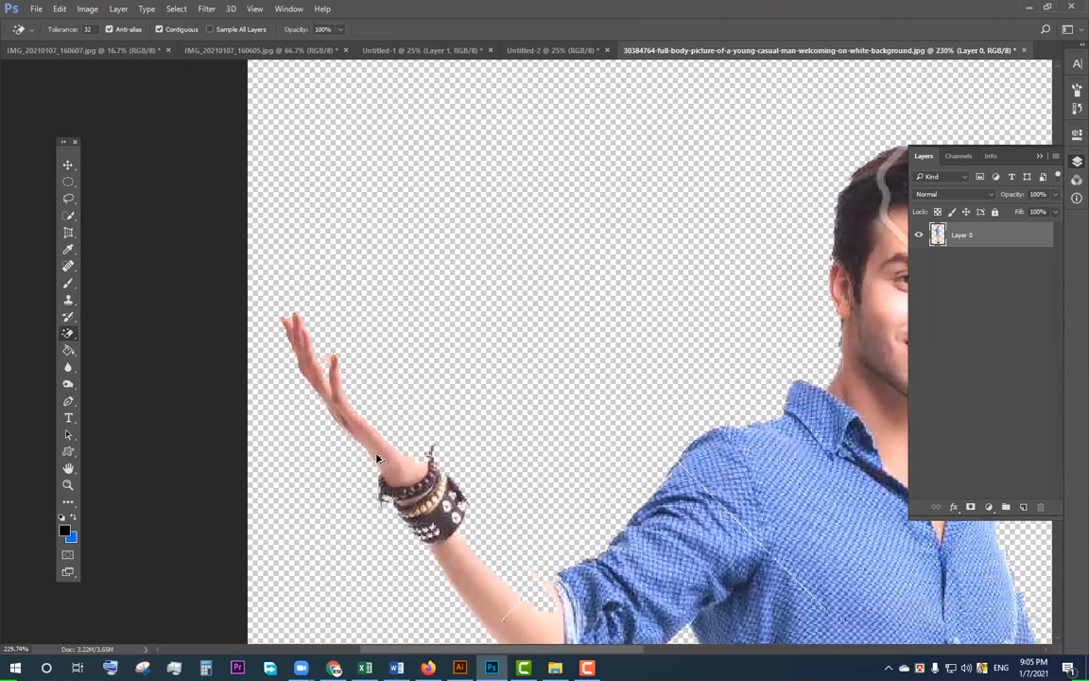
key("ctrl+z")
key("ctrl+z")
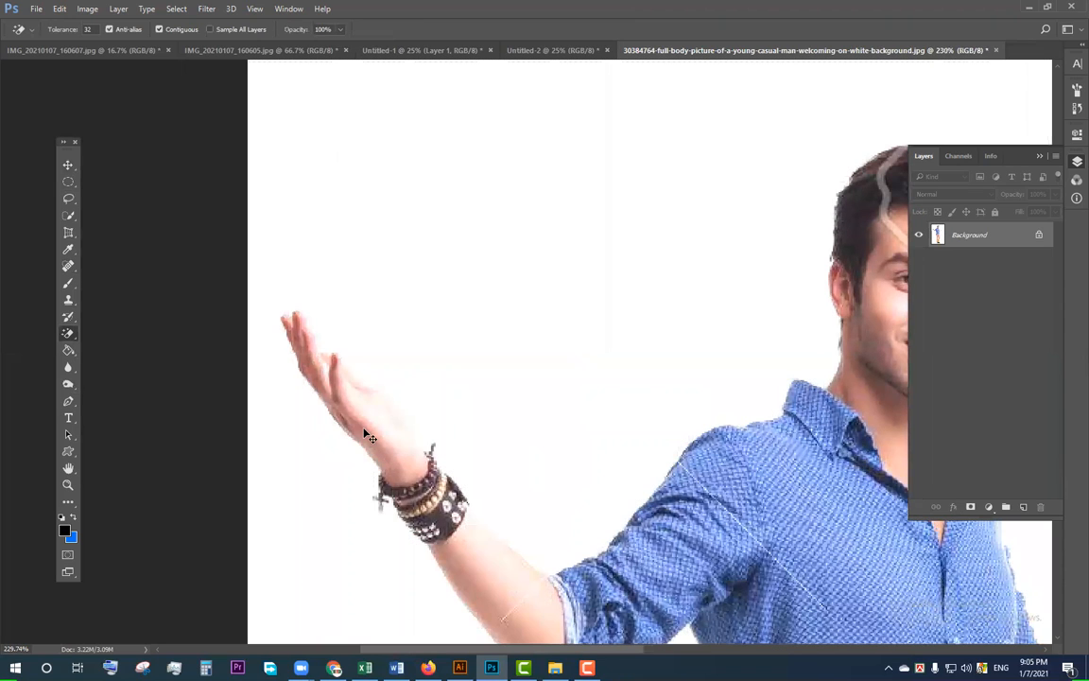
scroll(368, 436, "down", 1)
key("ctrl+minus")
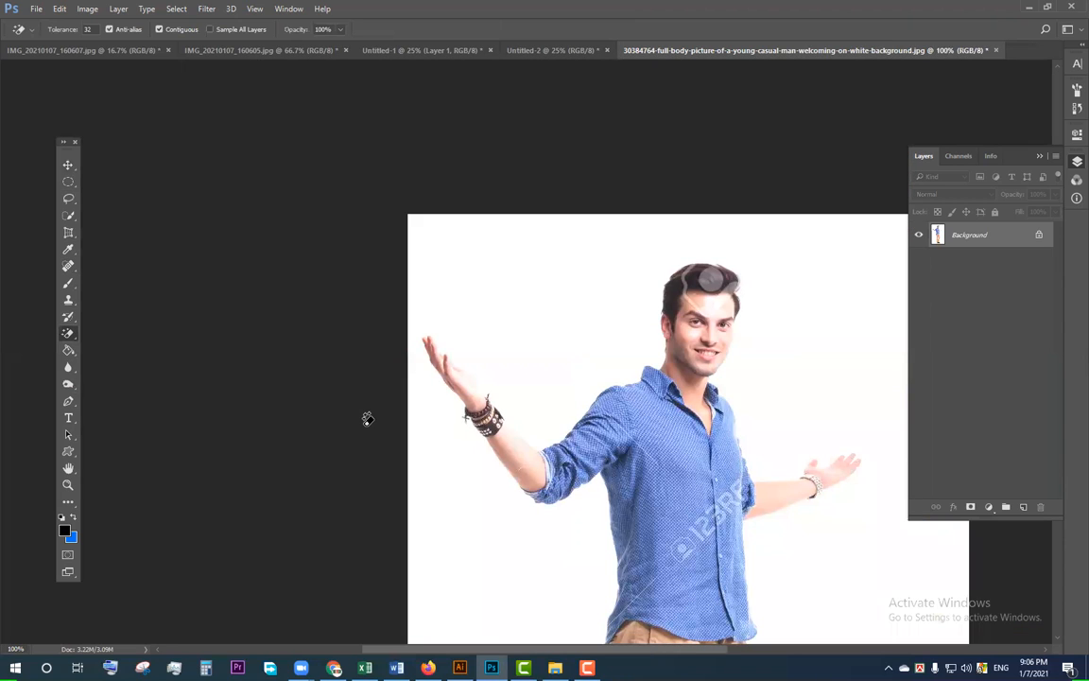
Step: Darken the shadows of the man's photo with a Levels adjustment by raising the black input level
key("w")
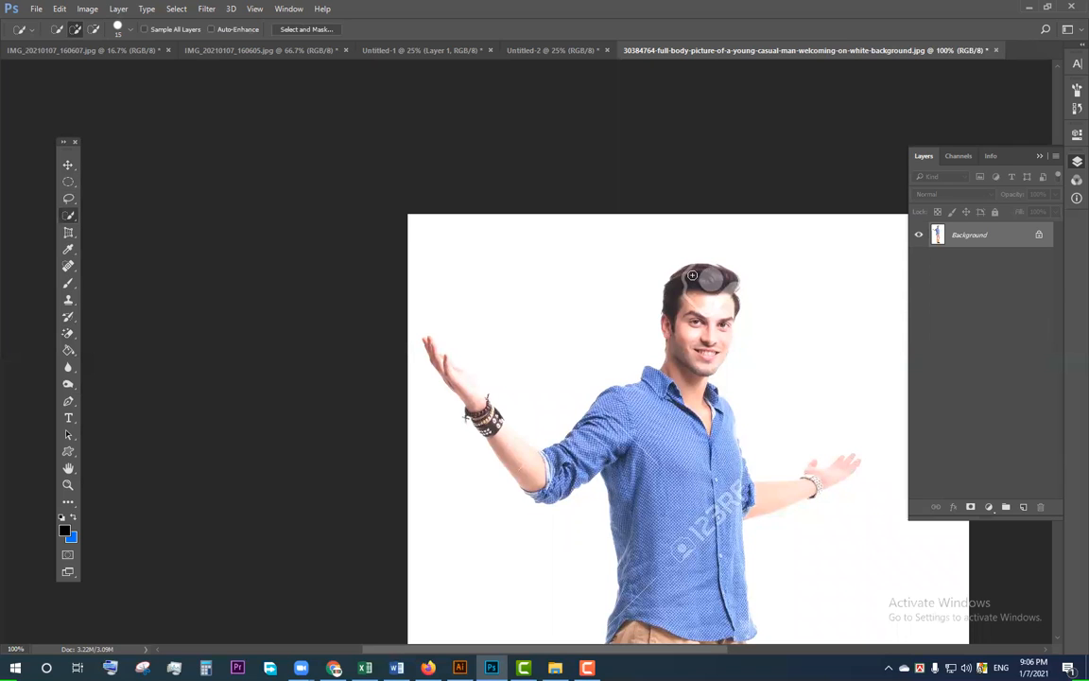
key("ctrl+l")
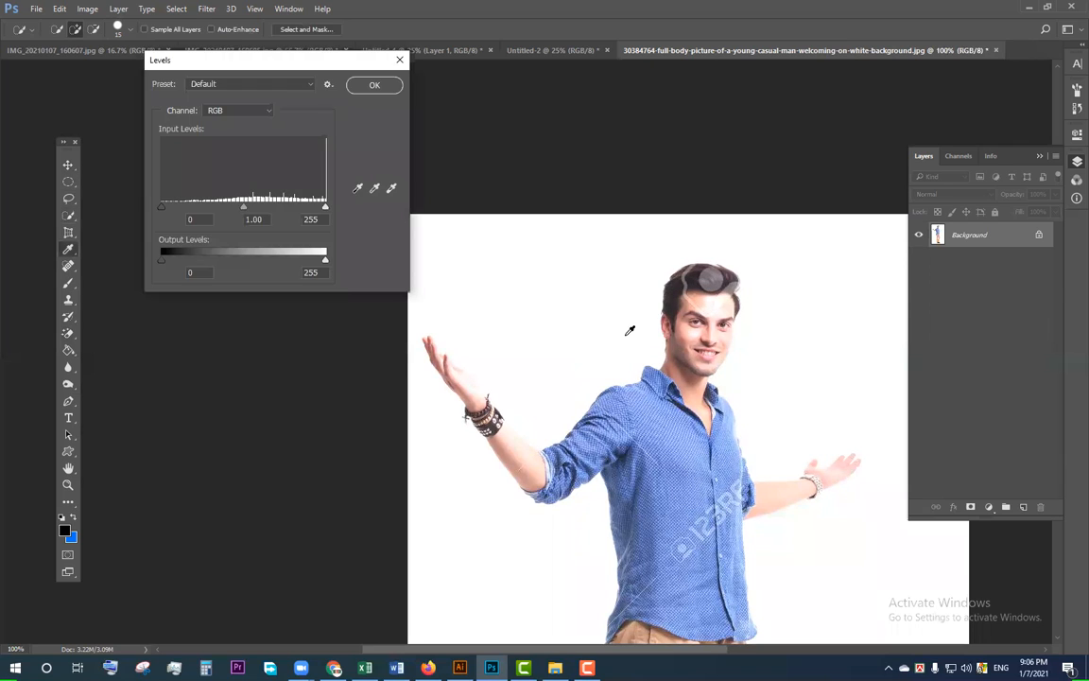
left_click_drag(161, 214, 234, 238)
key("Return")
key("w")
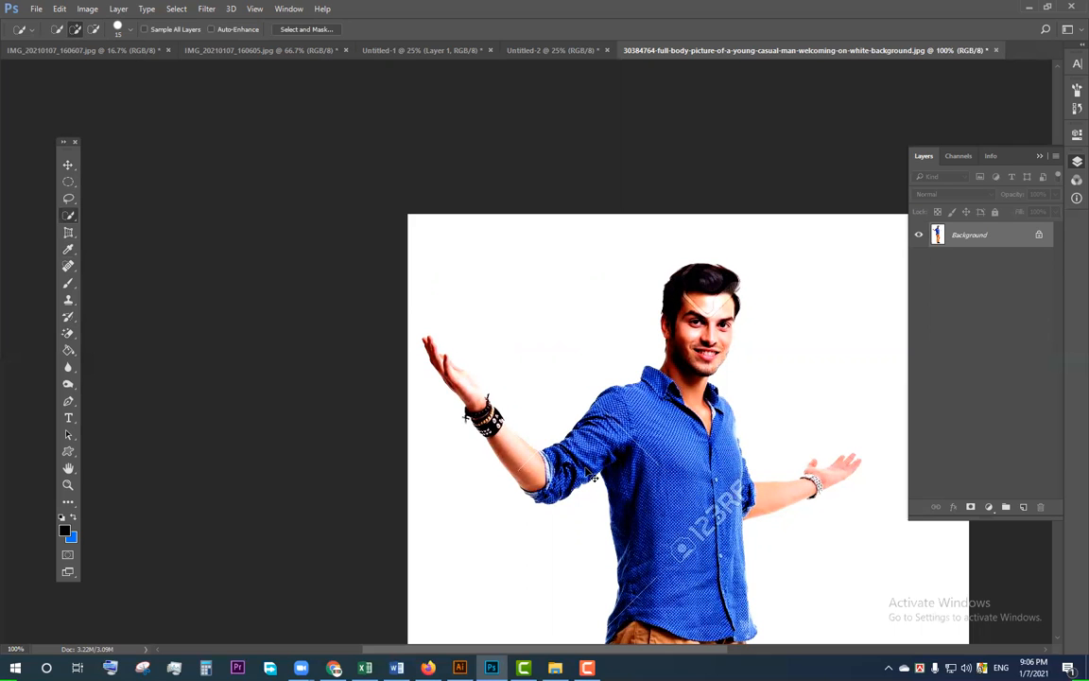
Step: Try erasing the white background around the darkened figure with the Magic Eraser, and undo it
key("ctrl+minus")
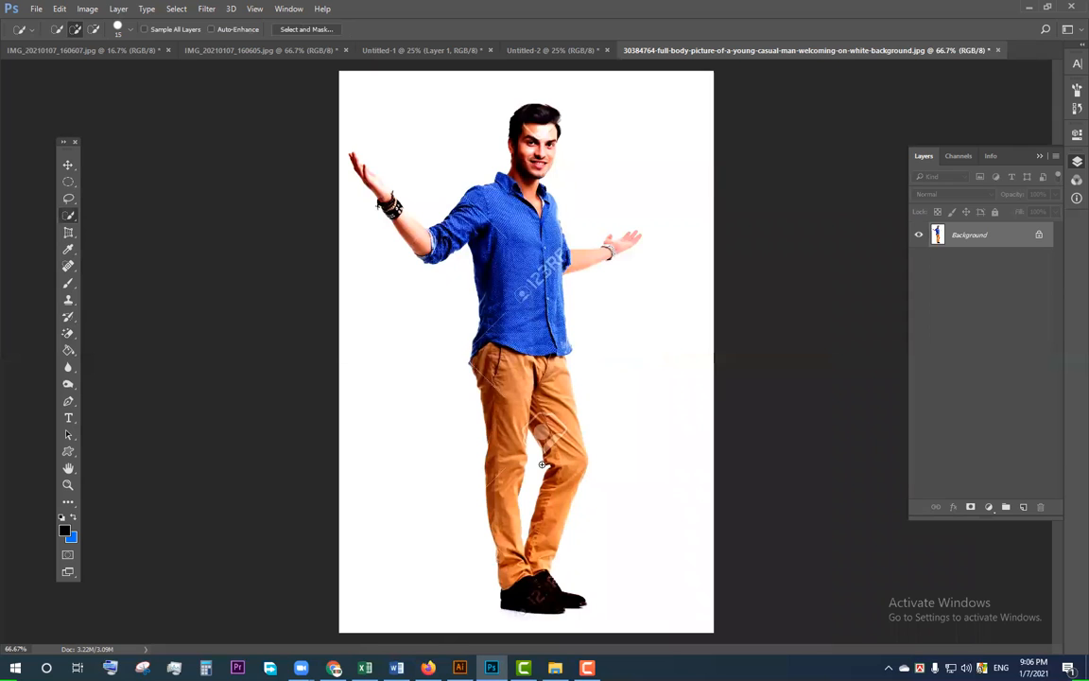
key("e")
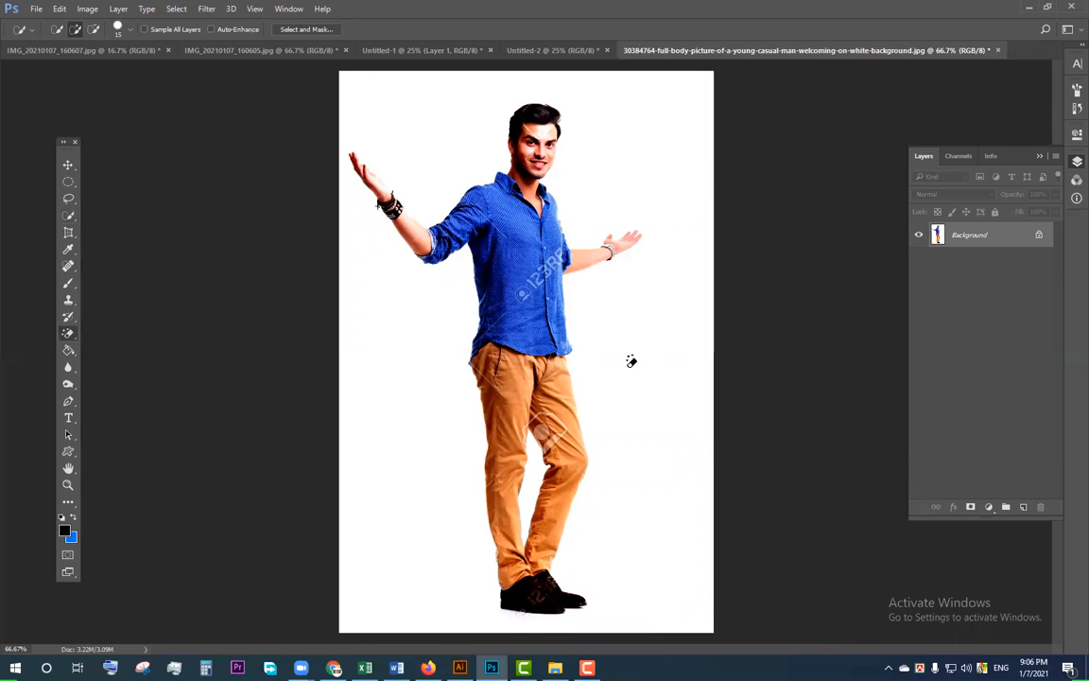
left_click(635, 329)
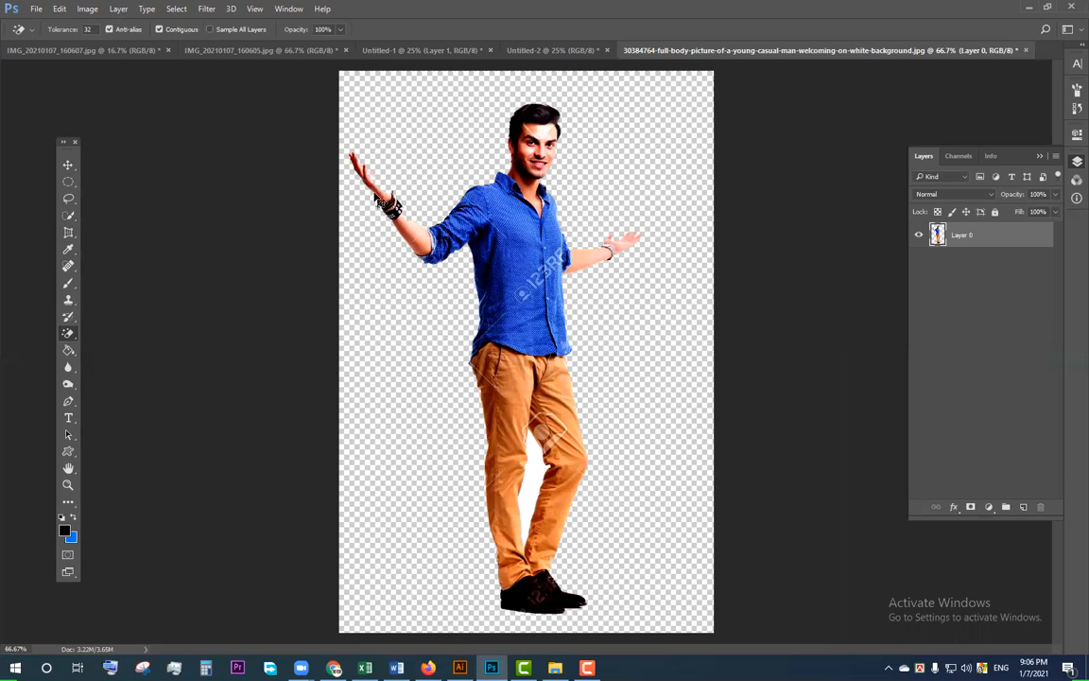
key("ctrl+z")
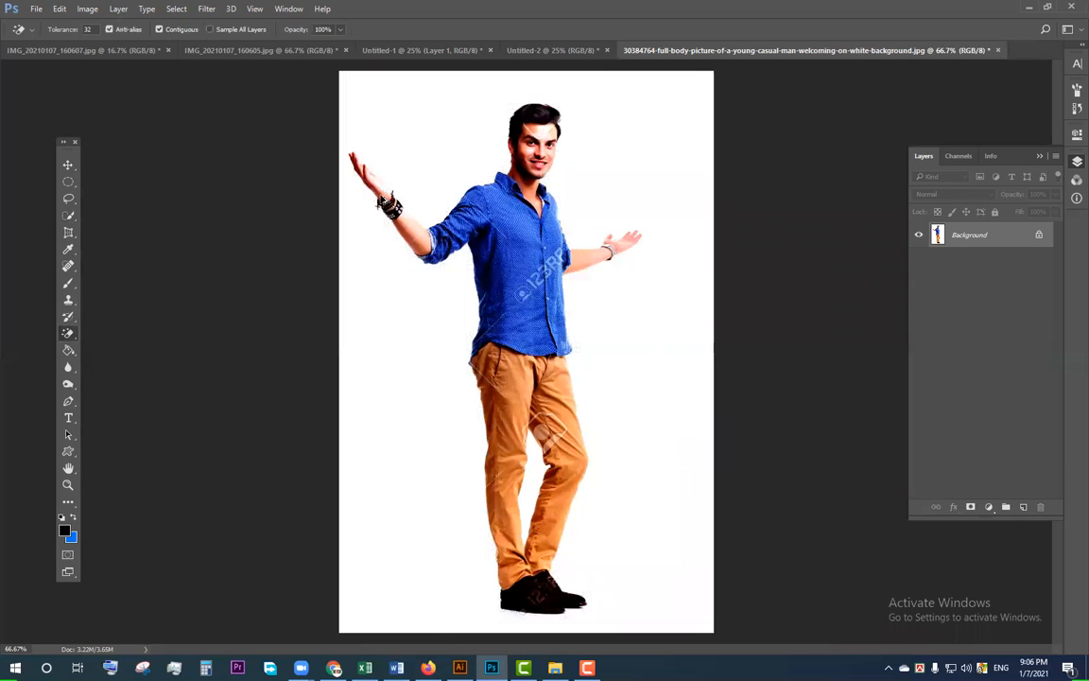
Step: Select the white background around the man with the Quick Selection tool
key("w")
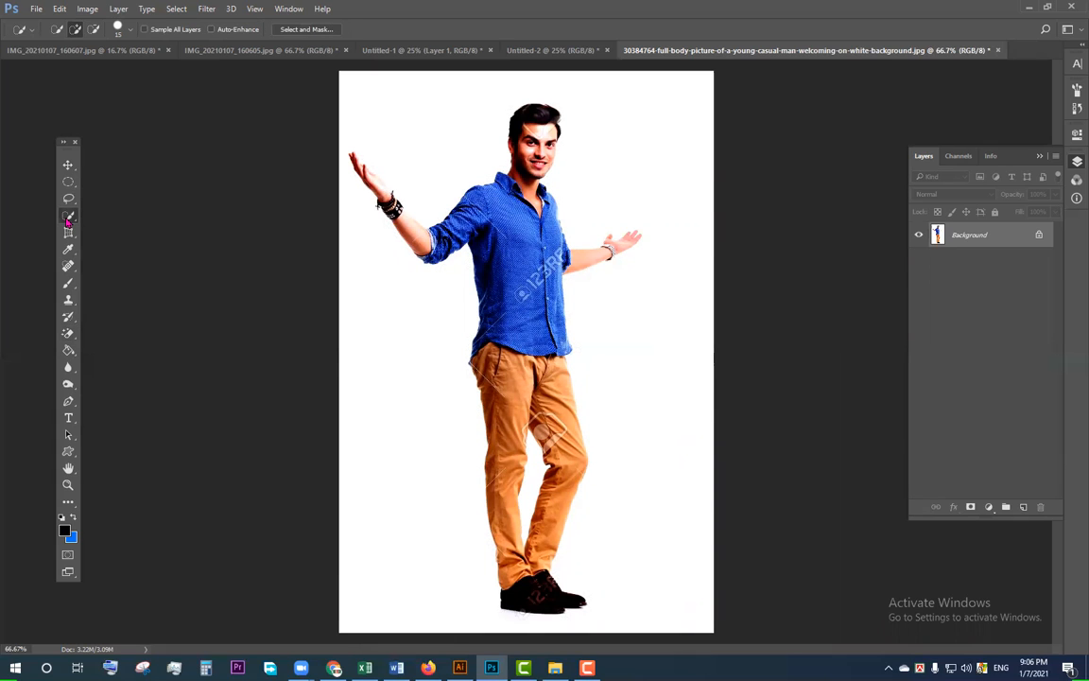
mouse_move(526, 166)
left_mouse_down()
mouse_move(499, 454)
mouse_move(507, 563)
mouse_move(542, 552)
mouse_move(562, 448)
left_mouse_up()
key("ctrl+d")
mouse_move(416, 393)
left_mouse_down()
mouse_move(426, 456)
mouse_move(677, 442)
mouse_move(718, 419)
mouse_move(605, 360)
left_mouse_up()
left_click_drag(657, 144, 610, 131)
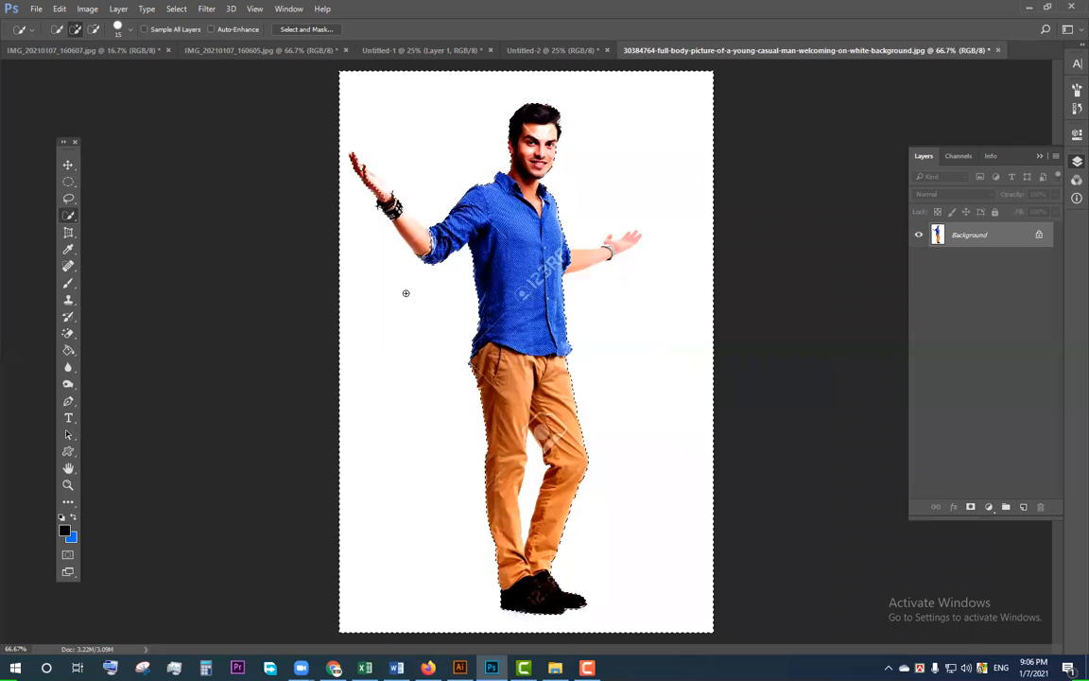
Step: Add the white gap between the man's legs to the background selection
key("alt")
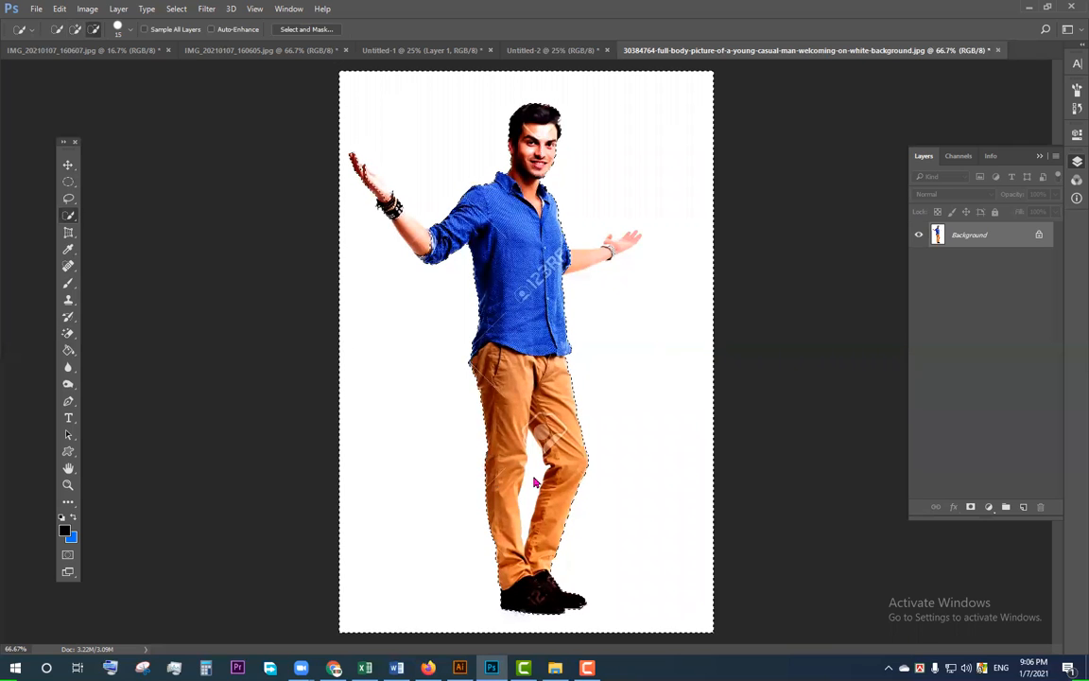
mouse_move(531, 474)
left_mouse_down()
mouse_move(531, 500)
mouse_move(534, 449)
left_mouse_up()
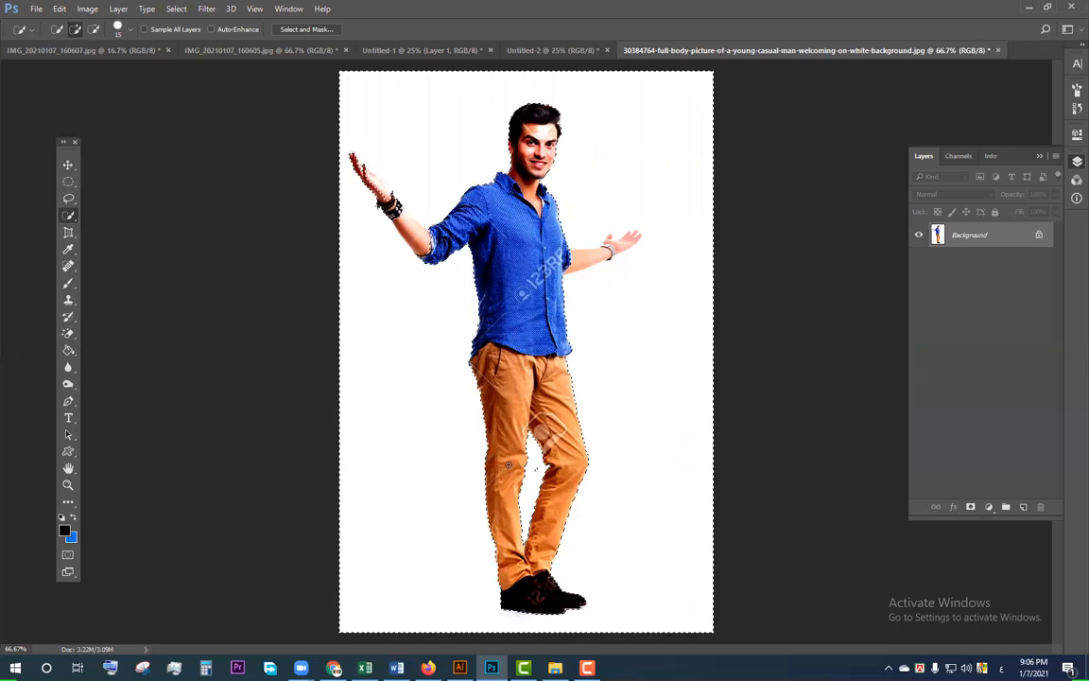
scroll(539, 485, "up", 2)
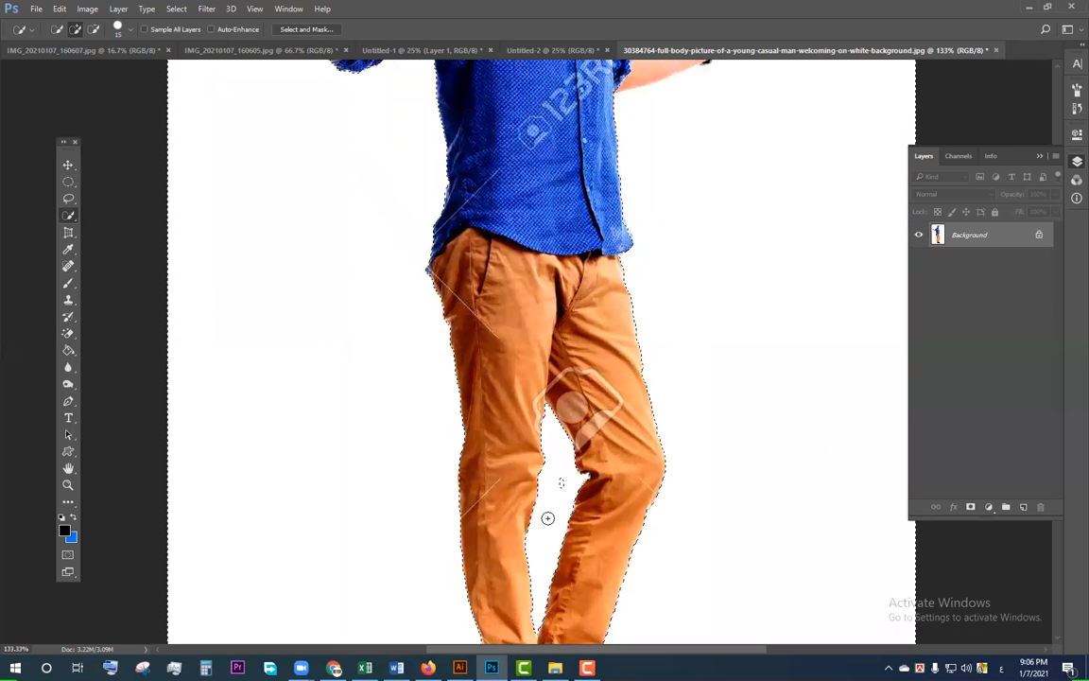
left_click_drag(552, 512, 542, 440)
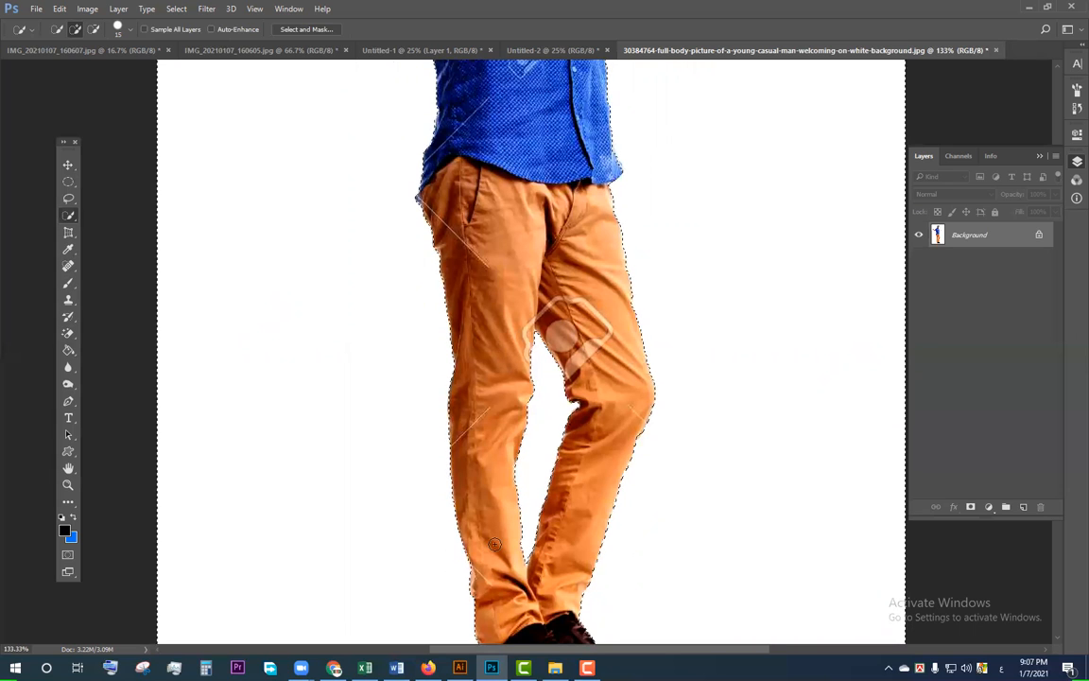
scroll(481, 304, "down", 5)
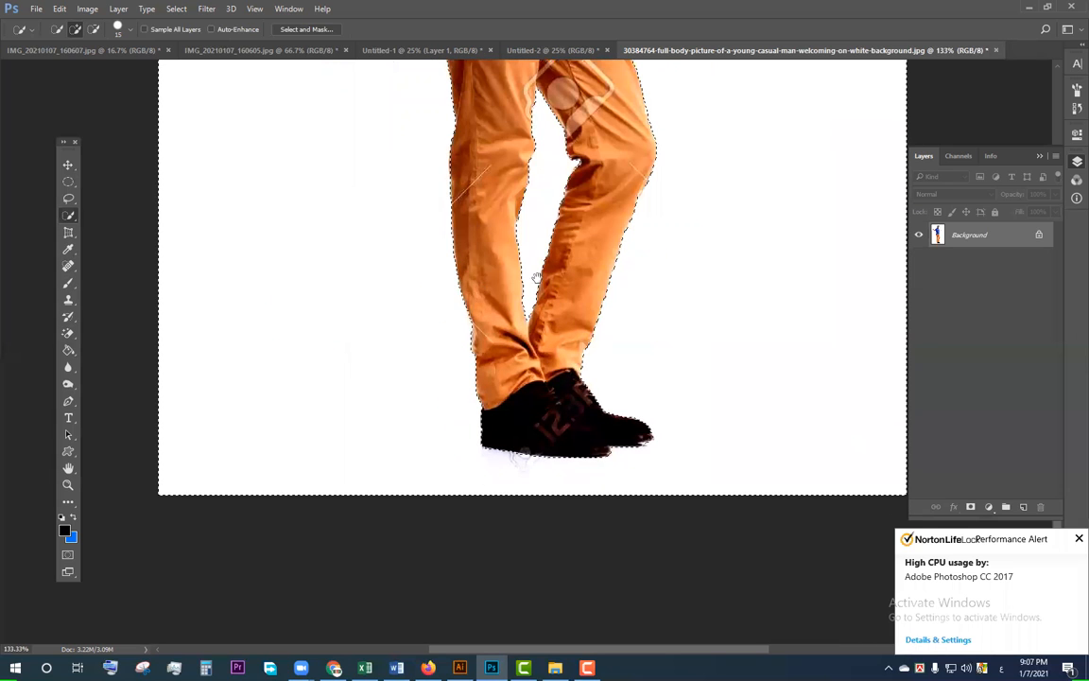
Step: Correct the selection edge along the man's lowered arm and open hand so it follows their outline
scroll(536, 277, "up", 10)
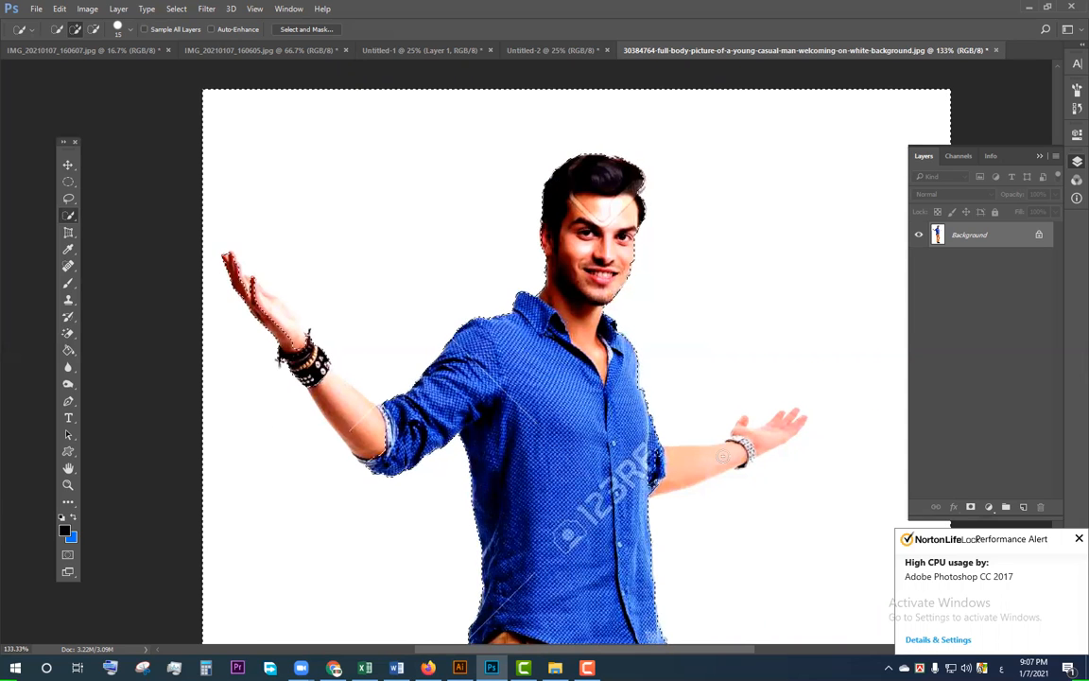
mouse_move(670, 458)
left_mouse_down()
mouse_move(742, 452)
mouse_move(790, 424)
left_mouse_up()
left_click_drag(661, 482, 726, 462)
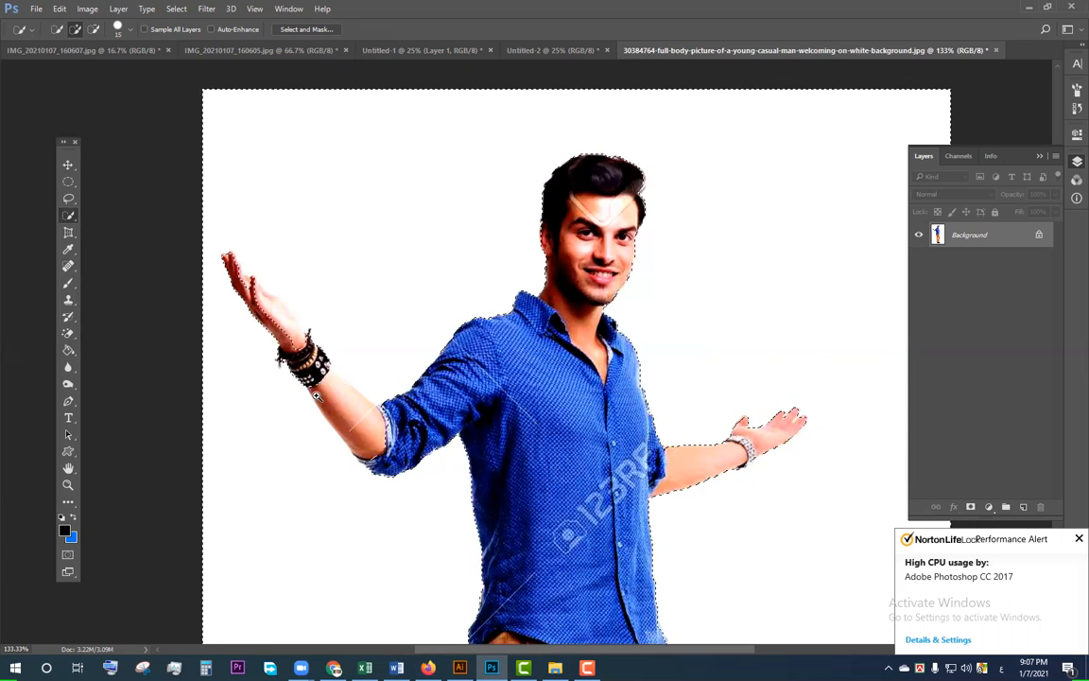
Step: Subtract the man's raised forearm, wrist and hand from the background selection
key("alt")
left_click_drag(356, 434, 350, 422)
left_click_drag(318, 380, 294, 345)
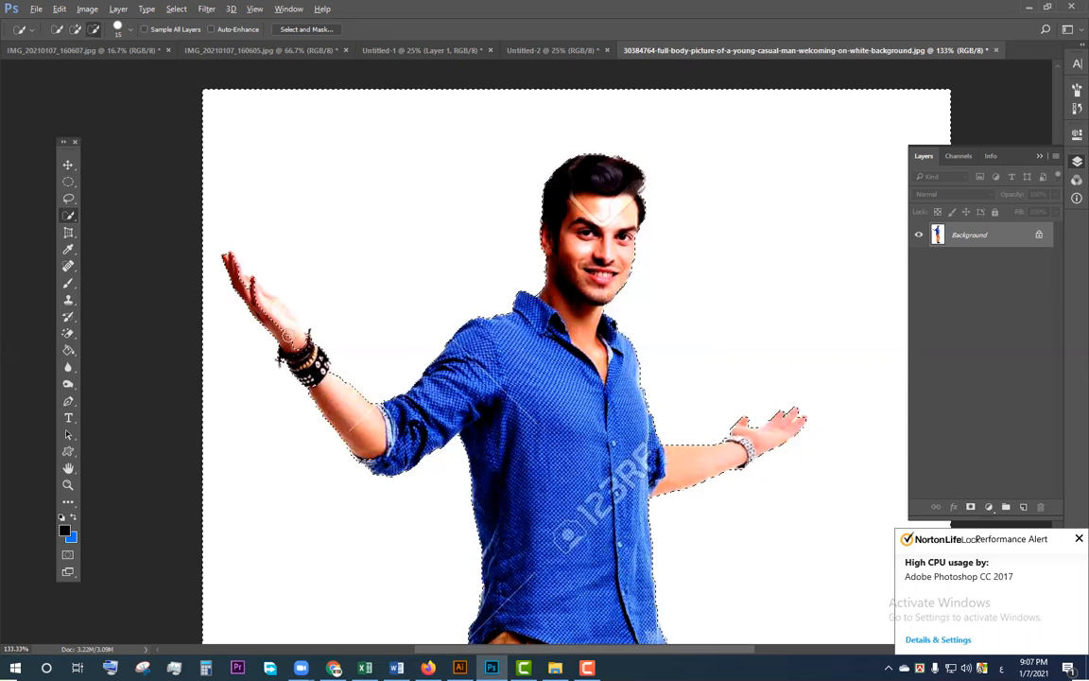
scroll(286, 335, "up", 3)
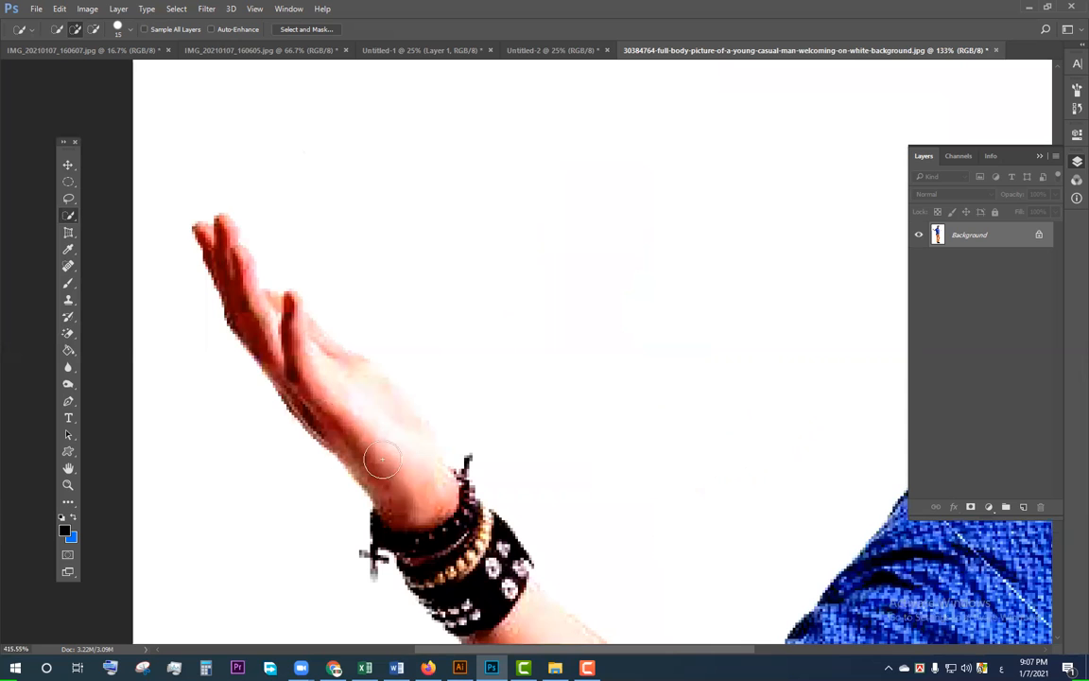
mouse_move(390, 463)
left_mouse_down()
mouse_move(343, 384)
mouse_move(301, 355)
mouse_move(243, 278)
mouse_move(215, 272)
mouse_move(226, 255)
mouse_move(204, 231)
mouse_move(274, 331)
left_mouse_up()
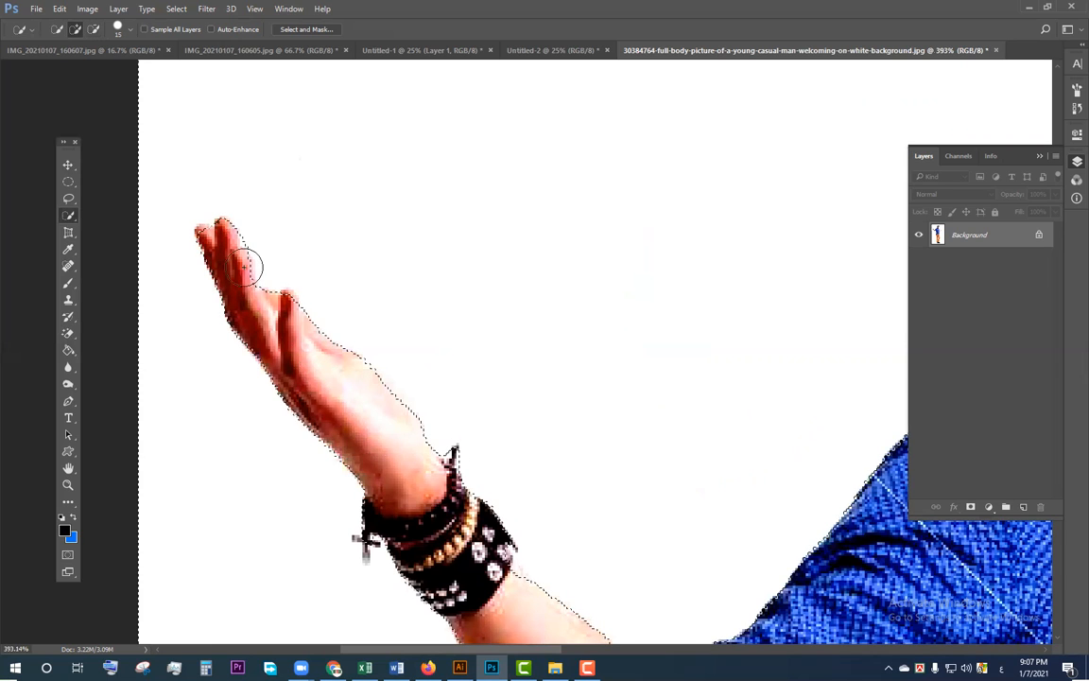
Step: Reduce the Quick Selection brush size to 5 and refine the selection edge around the raised hand's fingertips
scroll(203, 244, "up", 5)
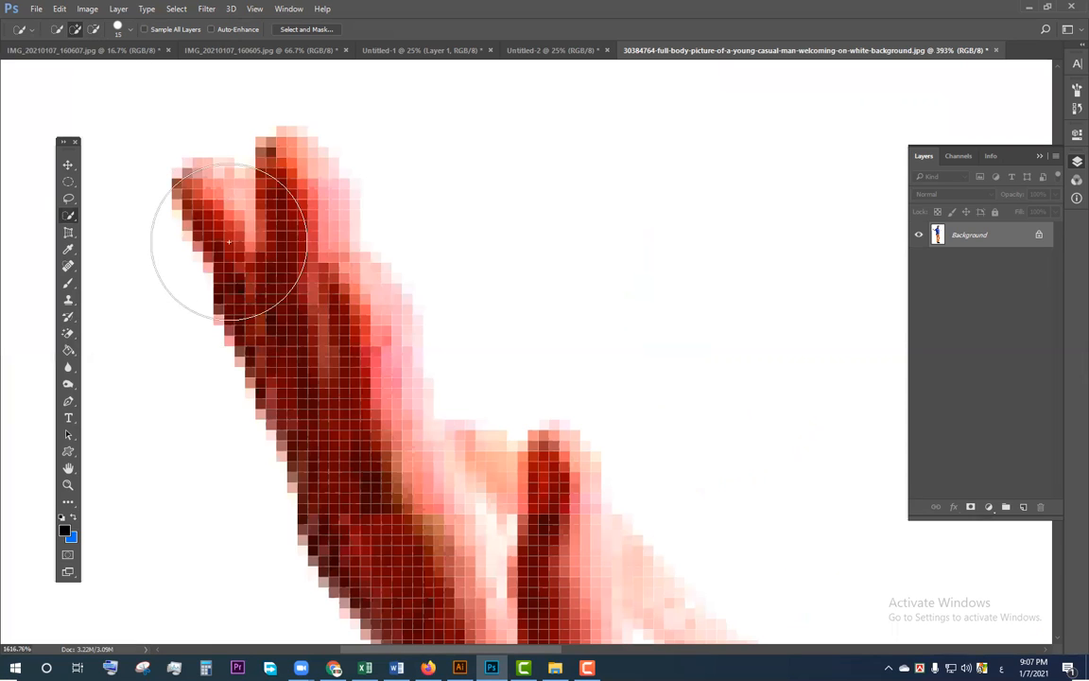
key("bracketleft")
key("bracketleft")
key("bracketleft")
key("bracketleft")
key("bracketleft")
key("bracketleft")
left_click_drag(203, 189, 221, 187)
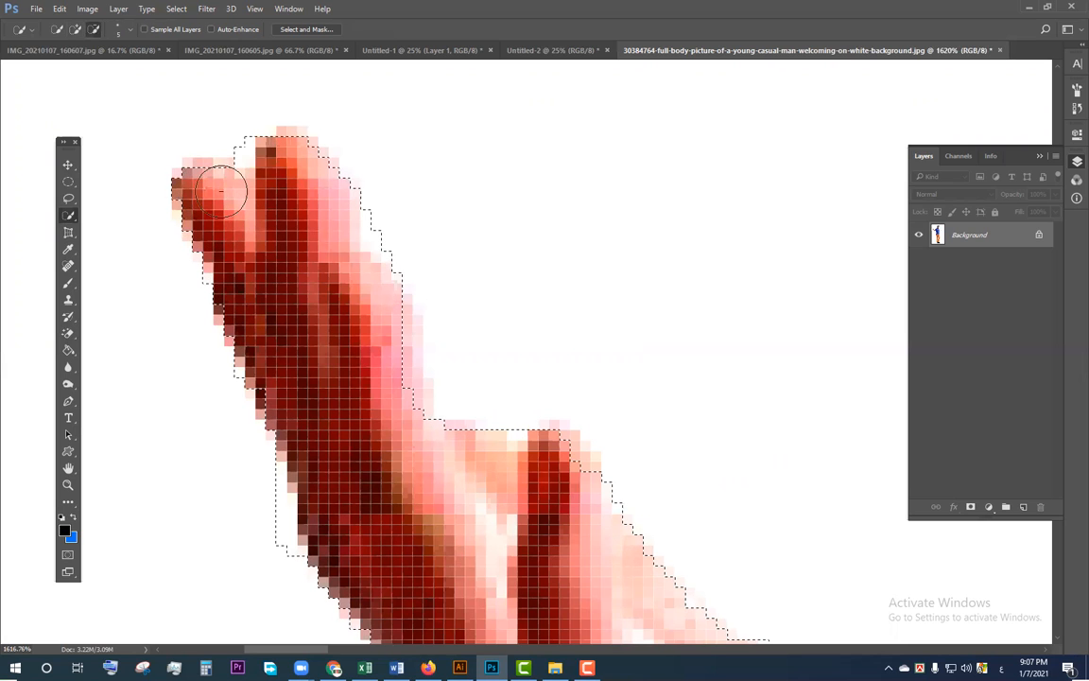
left_click(284, 387)
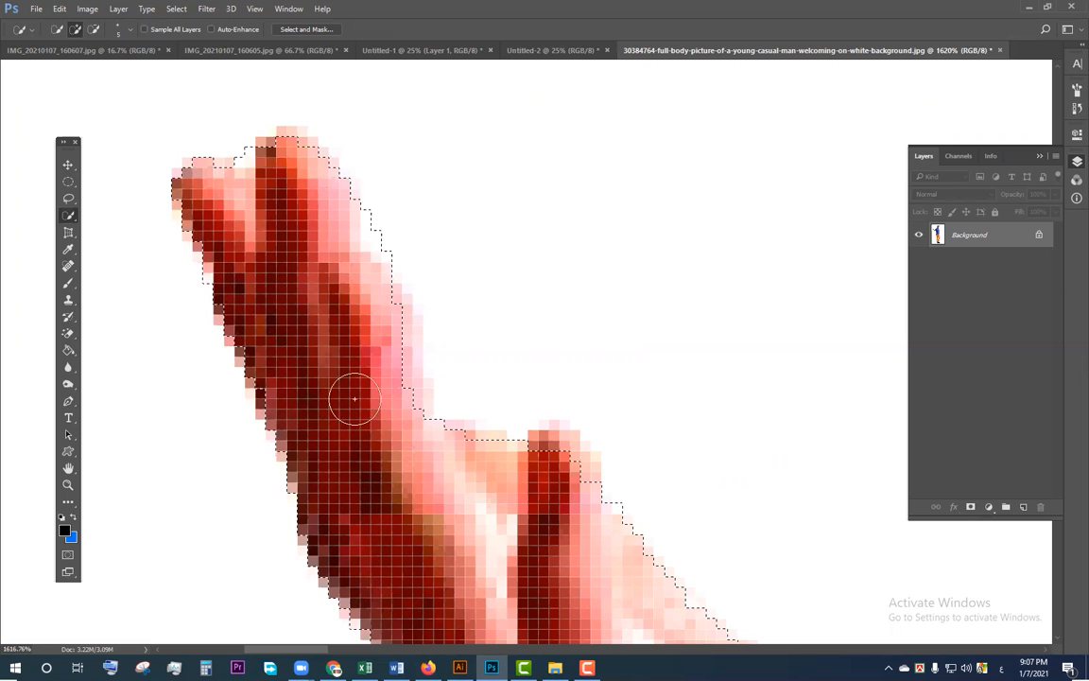
Step: Examine the selection outline along the raised hand, bracelets and other arm up close, and around the whole figure
left_click_drag(666, 457, 246, 230)
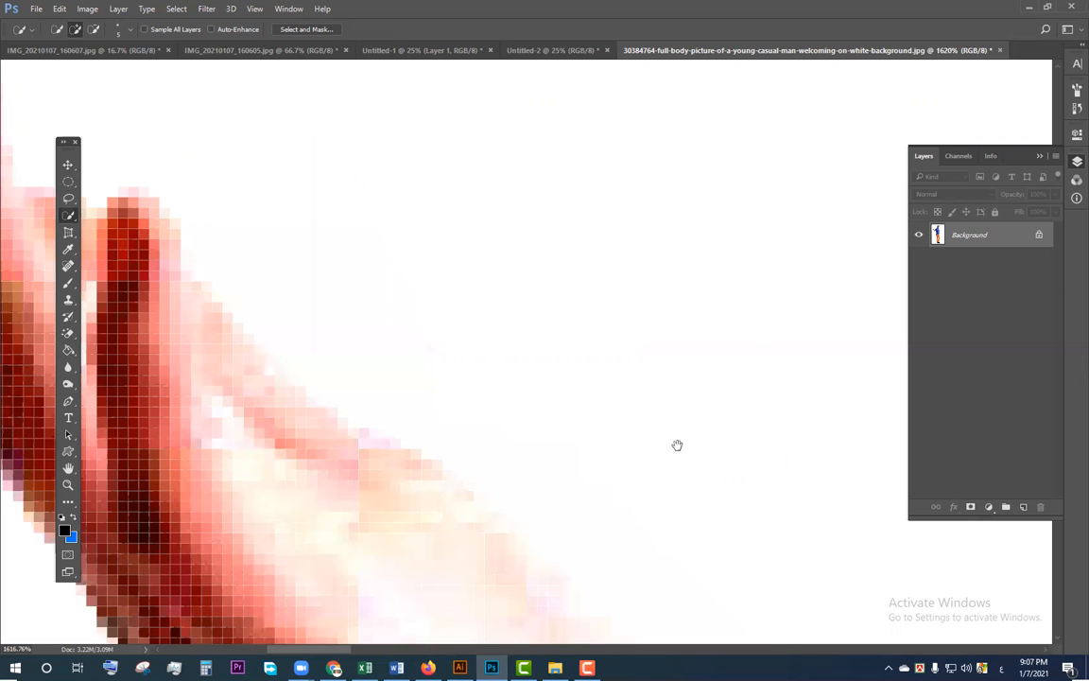
left_click_drag(678, 445, 270, 227)
left_click_drag(653, 430, 224, 156)
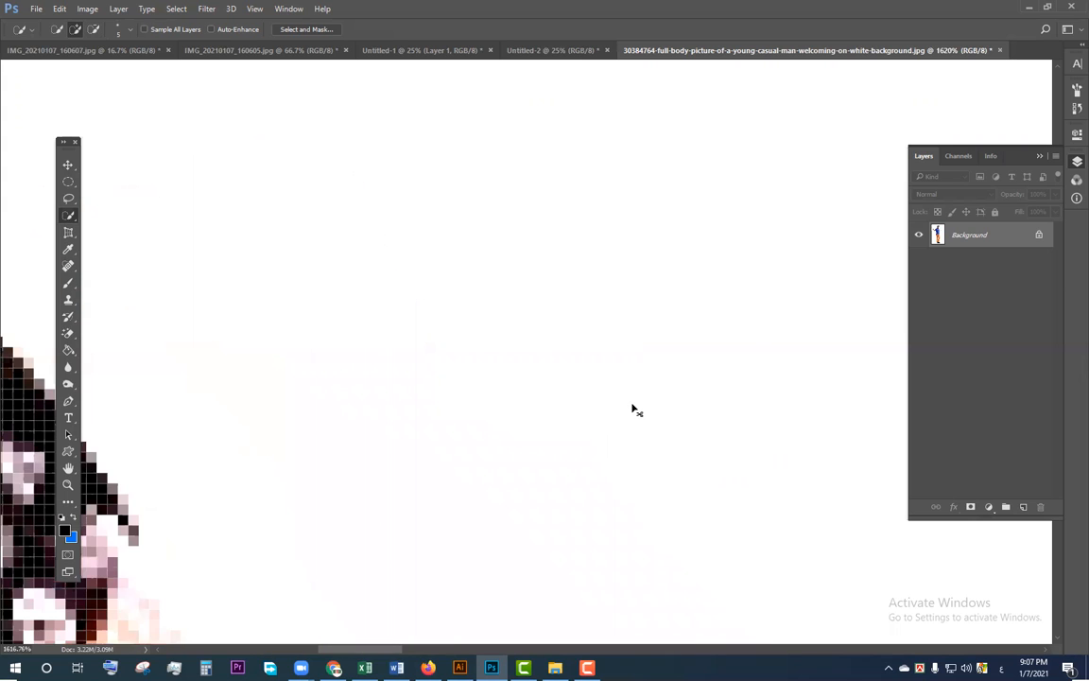
key("ctrl+minus")
key("ctrl+minus")
key("ctrl+minus")
key("ctrl+minus")
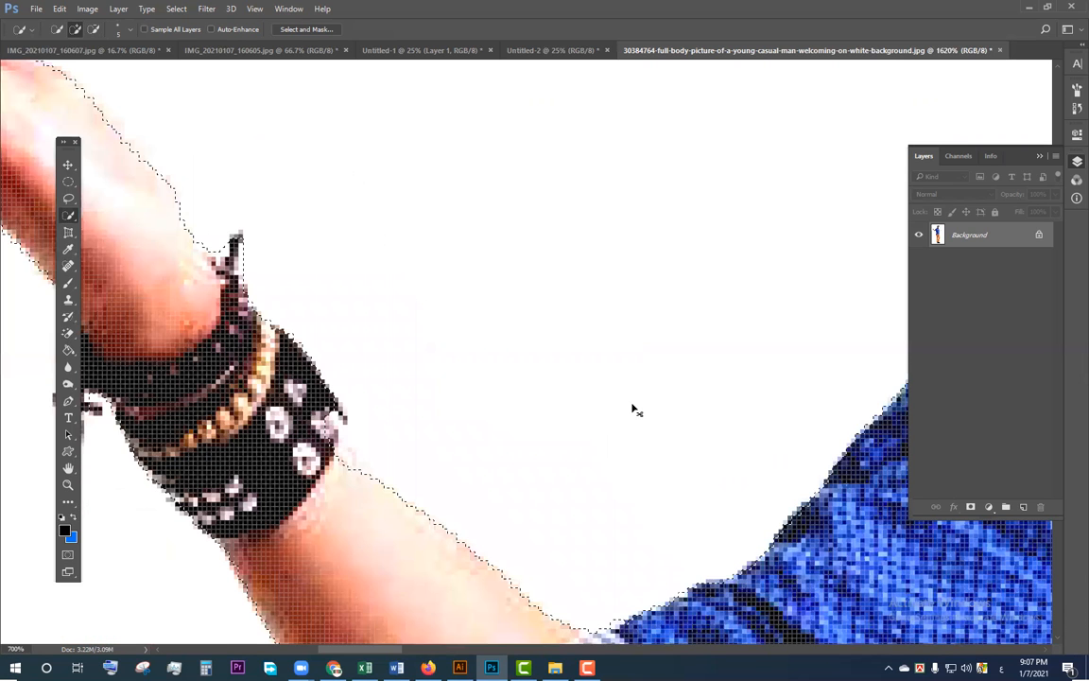
key("ctrl+minus")
key("ctrl+minus")
key("ctrl+minus")
key("ctrl+minus")
key("ctrl+minus")
left_click_drag(674, 453, 467, 412)
left_click_drag(608, 421, 186, 294)
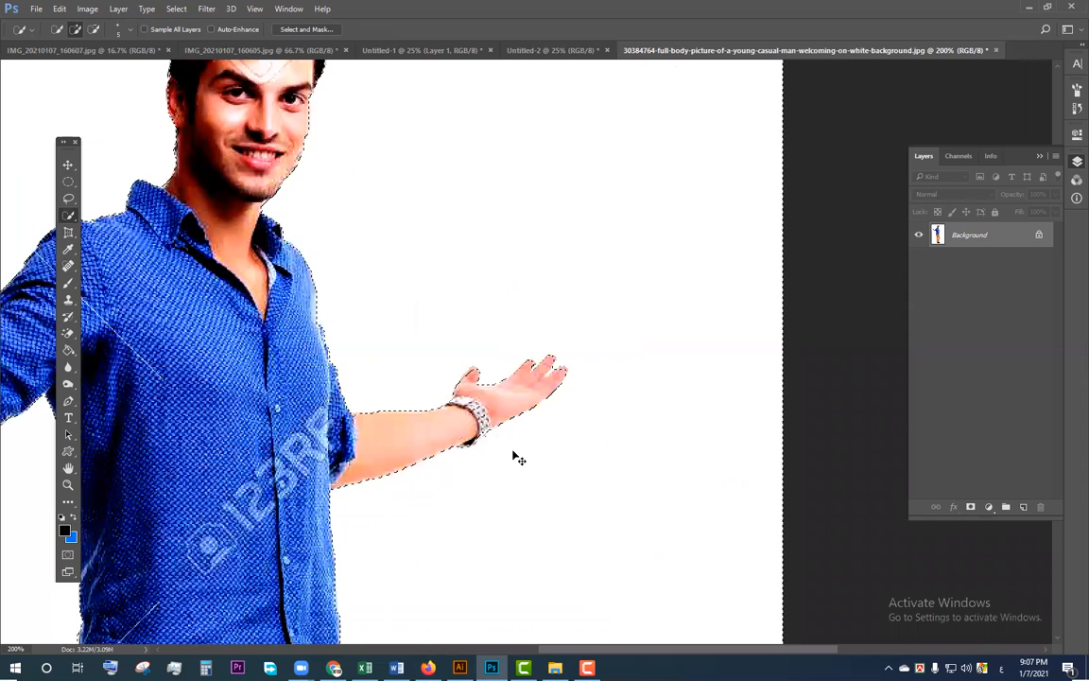
scroll(513, 455, "up", 1)
scroll(514, 456, "left", 3)
scroll(513, 455, "down", 3)
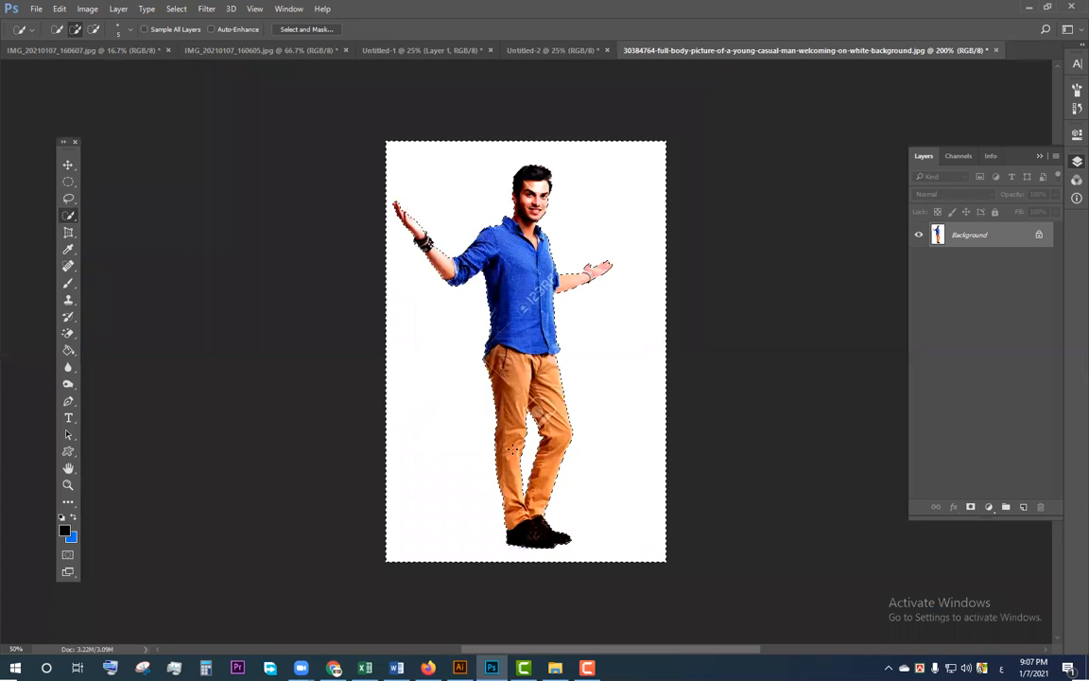
scroll(526, 351, "down", 1)
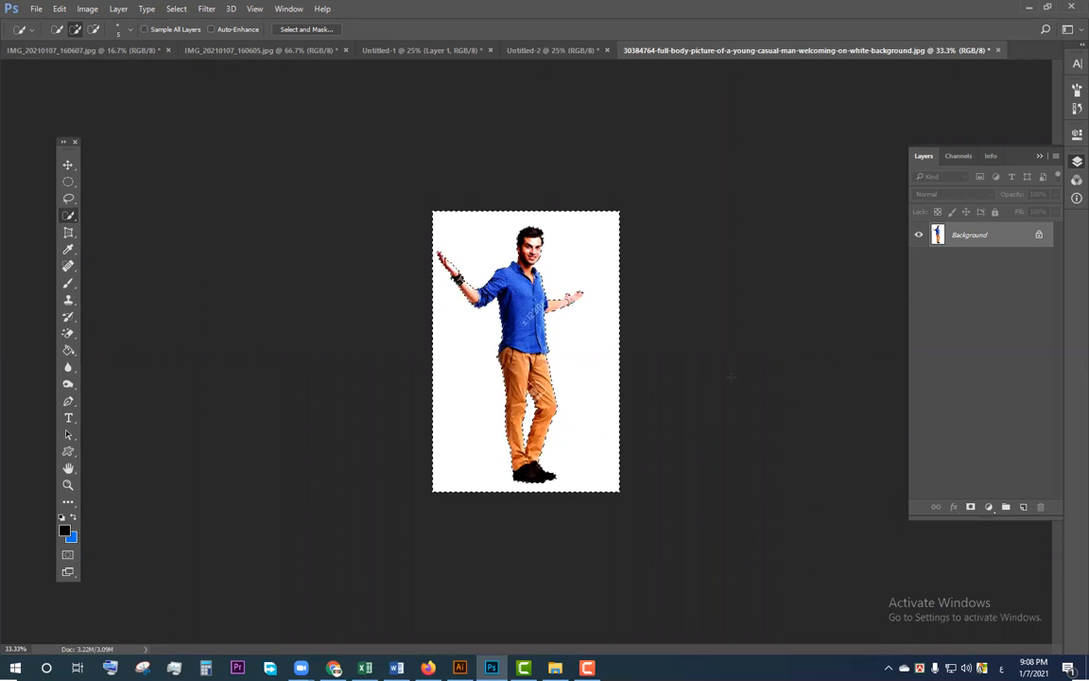
key("ctrl+plus")
key("ctrl+plus")
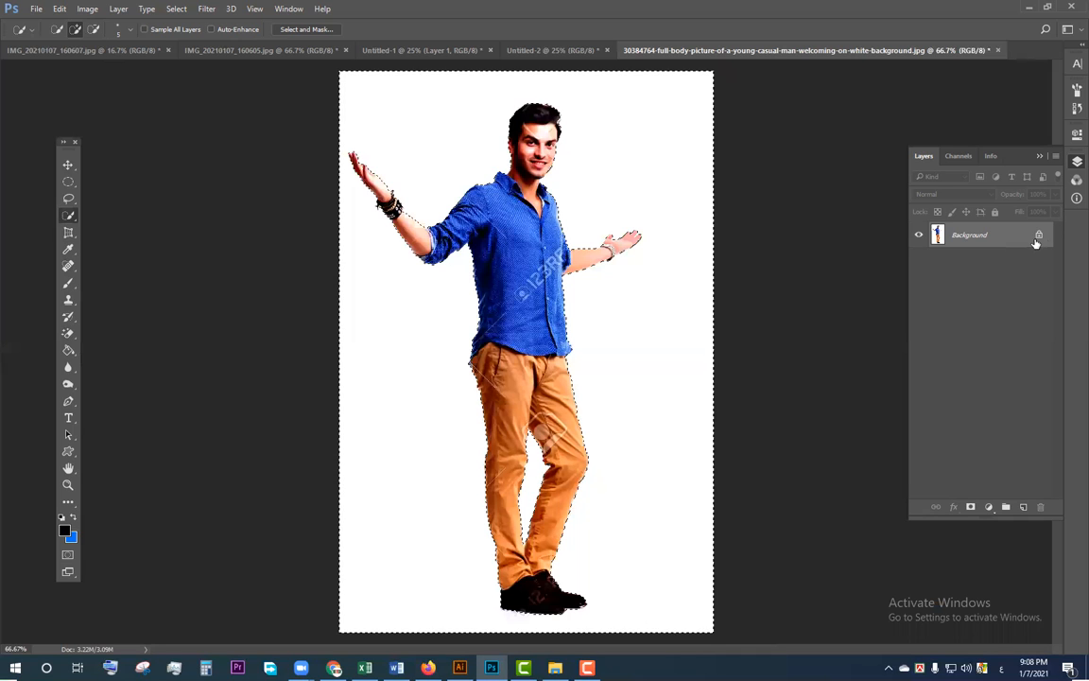
Step: Unlock the Background layer, delete the selected white background and deselect
left_click(1036, 240)
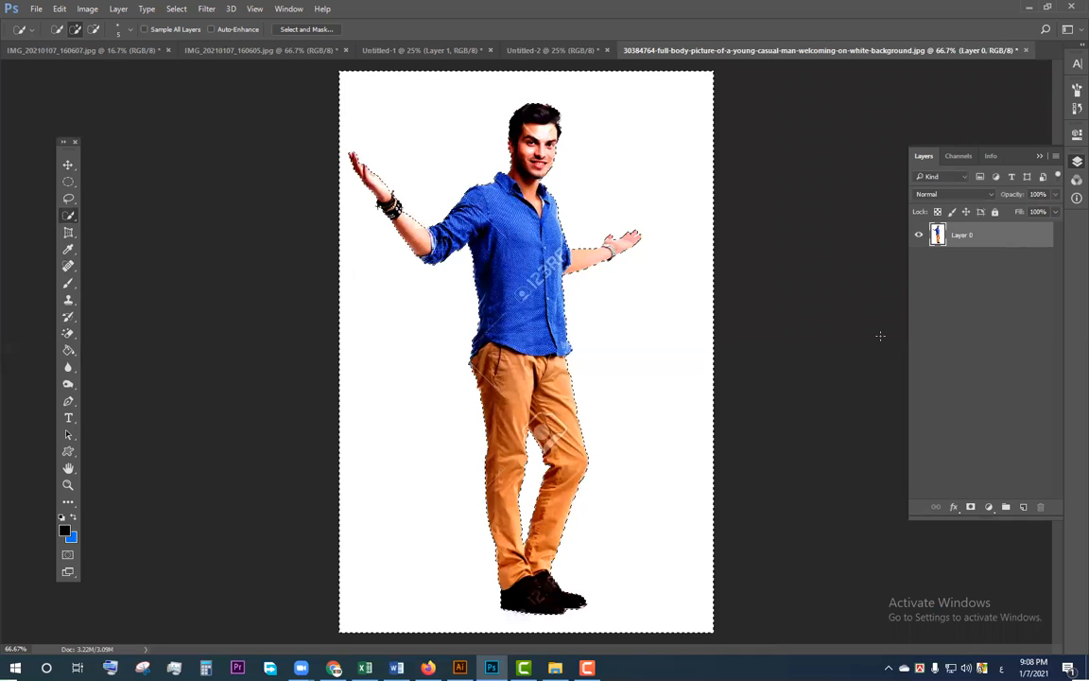
key("Delete")
key("ctrl+d")
Step: Reposition the cut-out man slightly on the transparent canvas with the Move tool
left_click_drag(673, 427, 614, 427)
key("v")
left_click_drag(407, 267, 396, 233)
key("ctrl+minus")
mouse_move(541, 292)
left_mouse_down()
mouse_move(546, 322)
mouse_move(545, 303)
left_mouse_up()
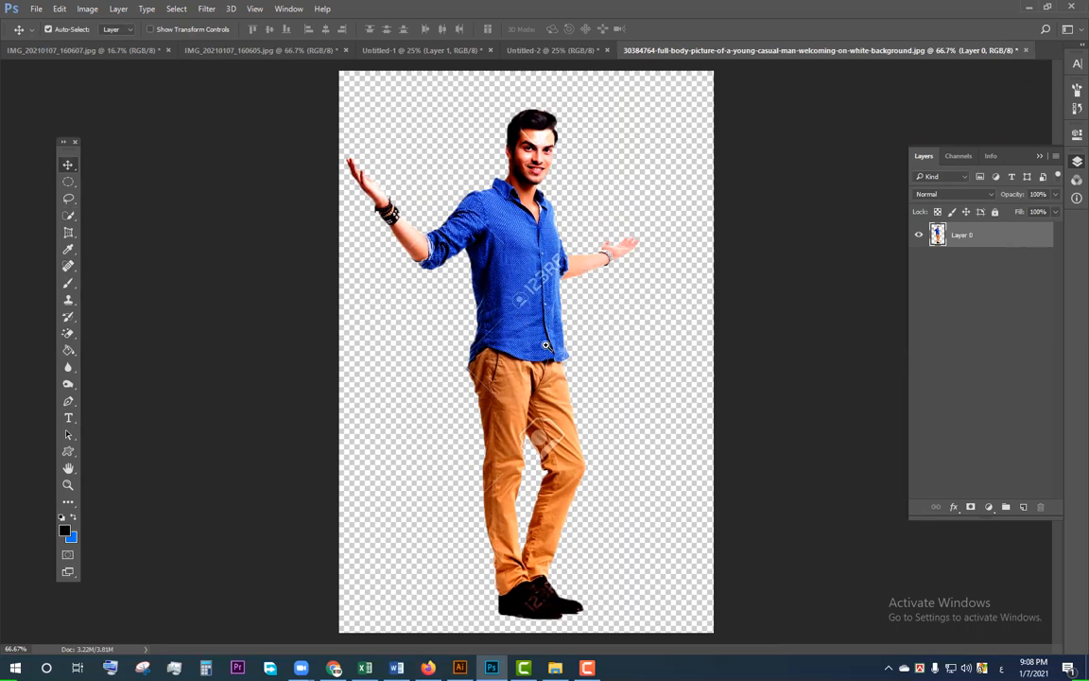
Step: Clone shirt fabric over the round watermark logo on the man's shirt with a size 35 Clone Stamp brush
scroll(547, 345, "up", 5)
key("s")
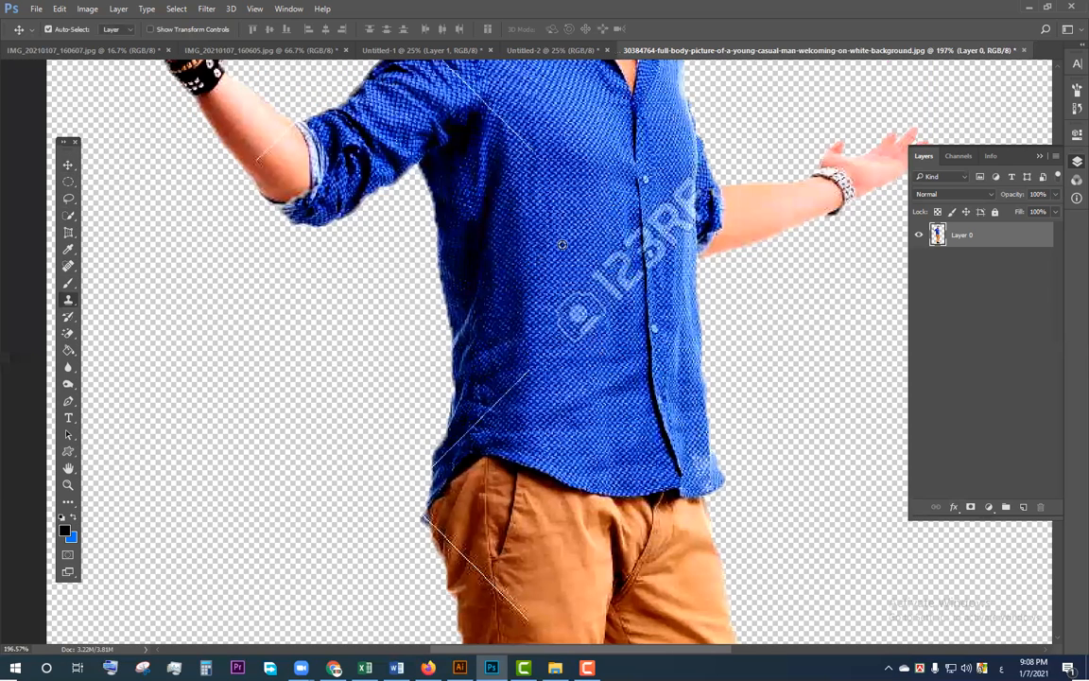
key("bracketright")
key("bracketright")
key("bracketright")
key("bracketright")
key("bracketright")
left_click(553, 253)
left_click(578, 283, "alt")
left_click_drag(575, 343, 581, 307)
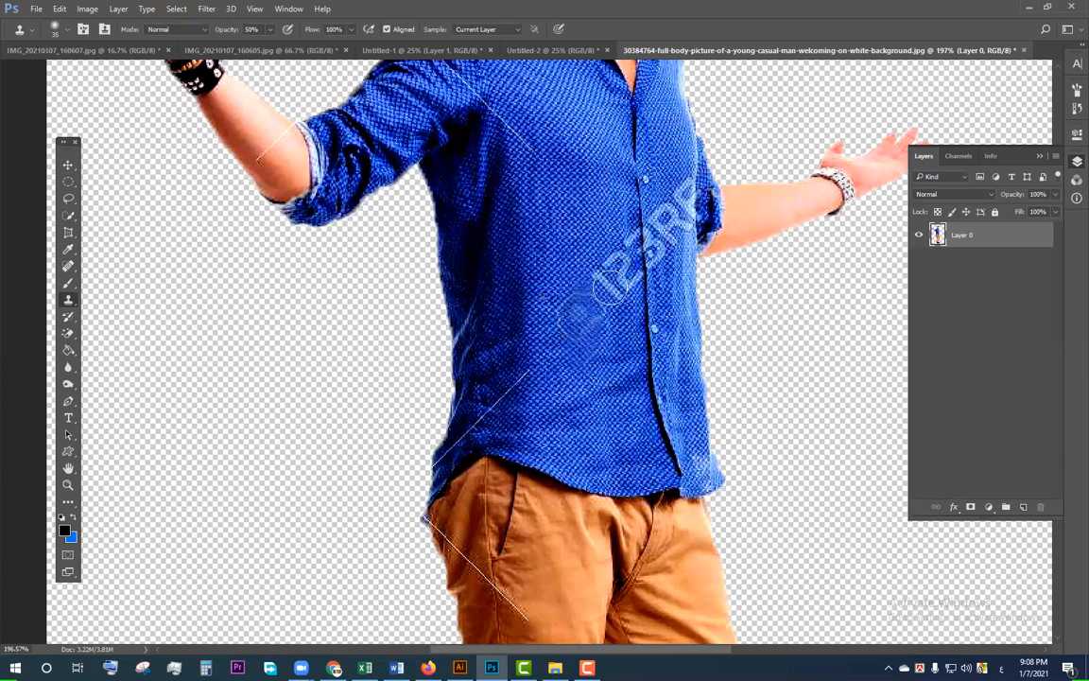
Step: Set the Clone Stamp opacity to 100% and cover the "12" of the watermark and the diagonal line near the shirt hem
left_click(270, 29)
left_click_drag(271, 48, 304, 43)
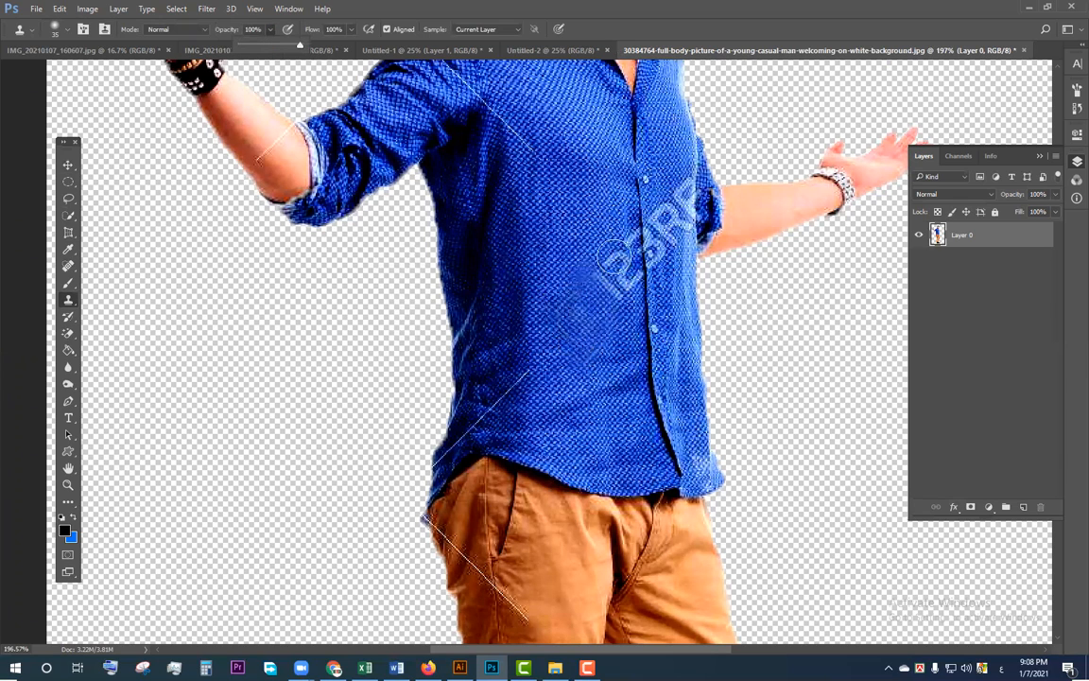
left_click_drag(567, 251, 556, 234)
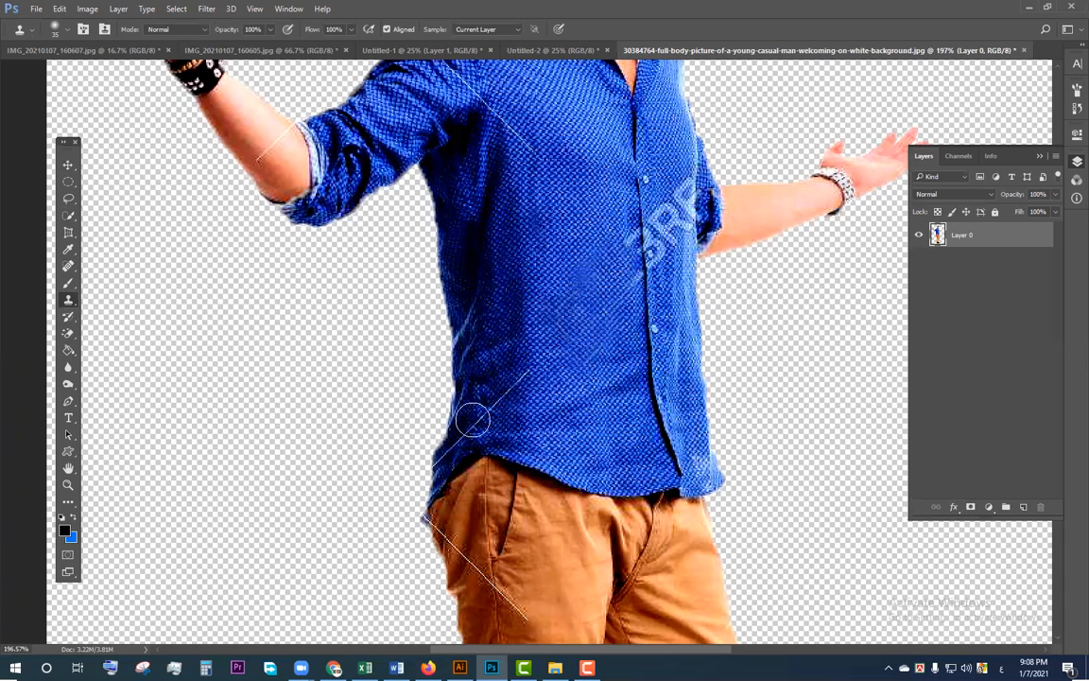
left_click_drag(629, 253, 473, 420)
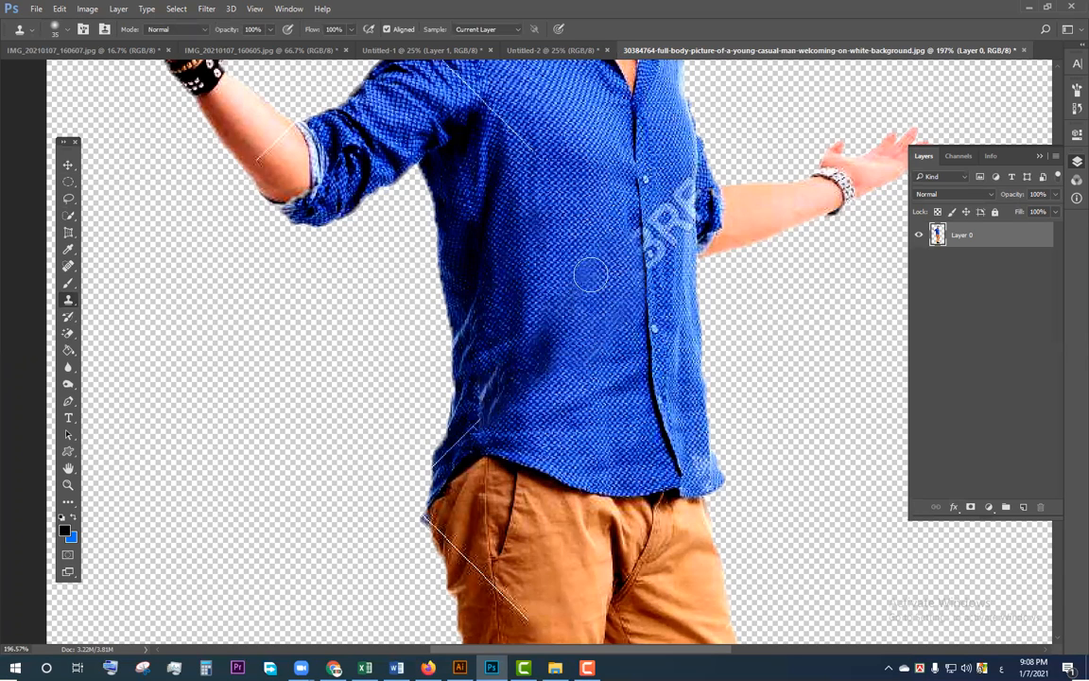
Step: Clone shirt fabric over the remaining "3RF" watermark letters beside the button placket
left_click(673, 185, "alt")
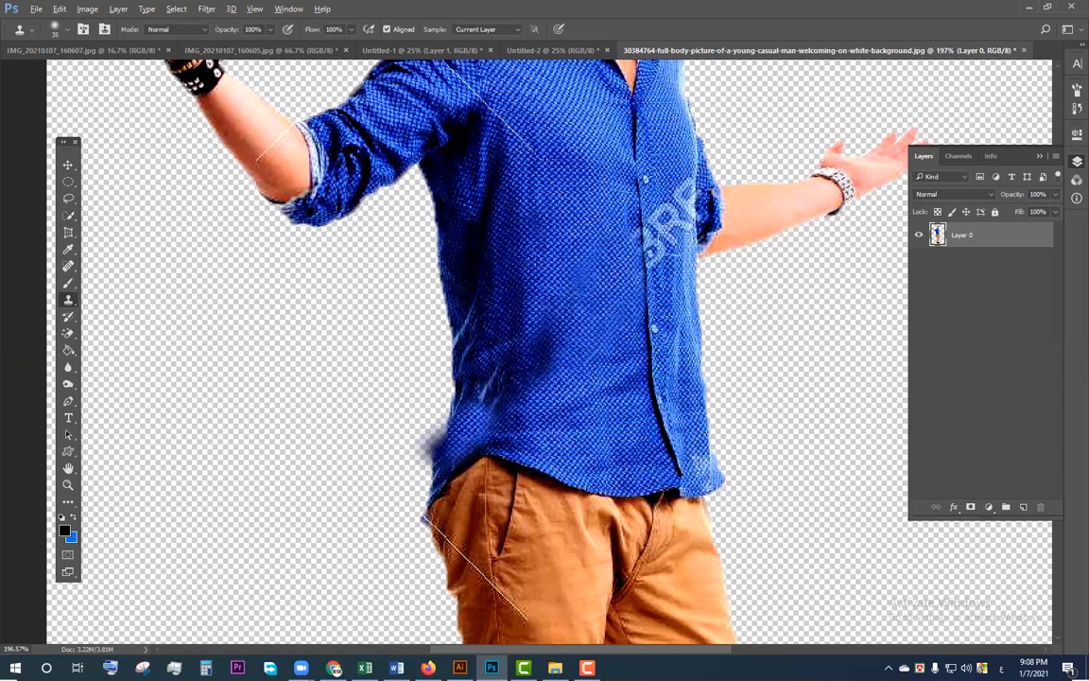
left_click_drag(676, 189, 659, 273)
left_click_drag(682, 216, 652, 250)
left_click(662, 286, "alt")
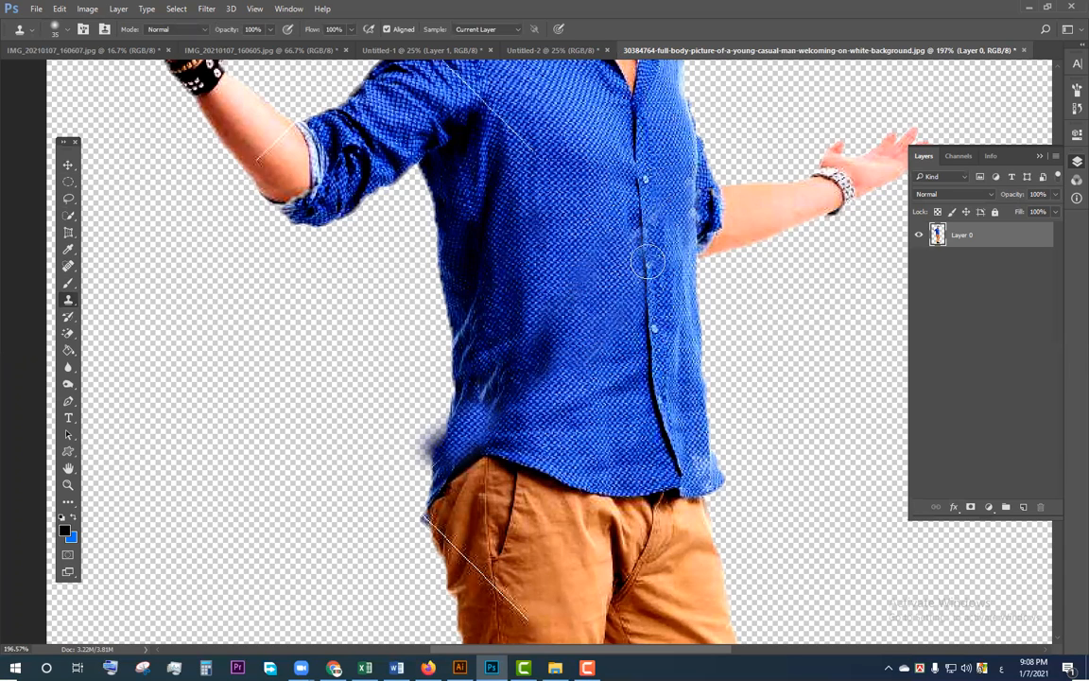
mouse_move(661, 284)
left_mouse_down()
mouse_move(663, 350)
mouse_move(637, 464)
left_mouse_up()
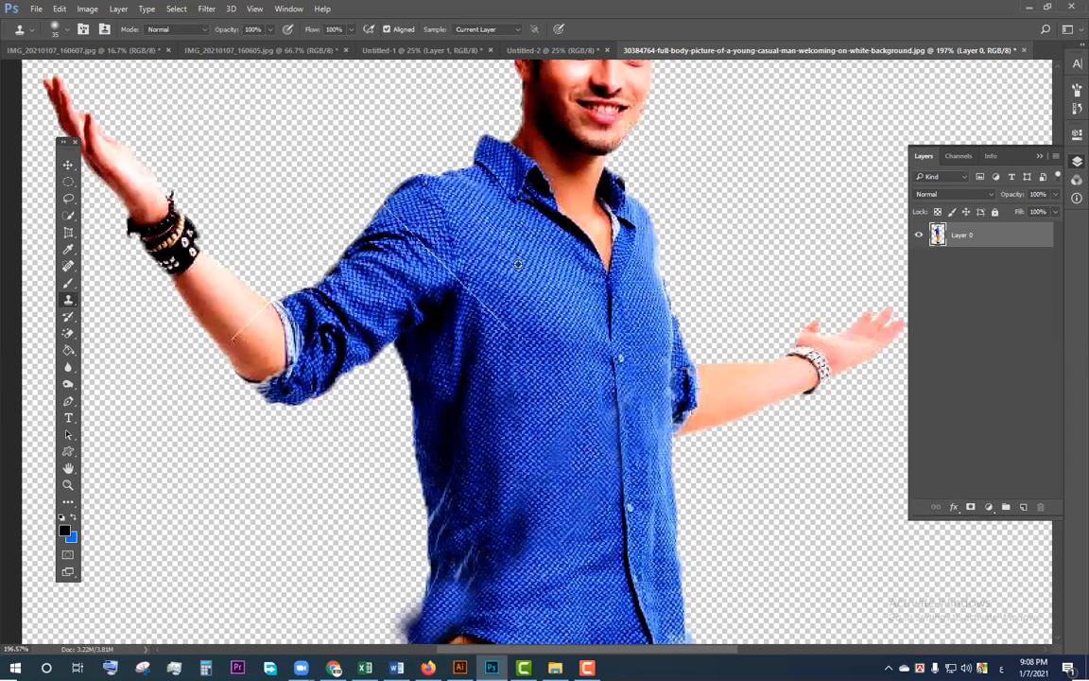
left_click(477, 385)
key("ctrl+0")
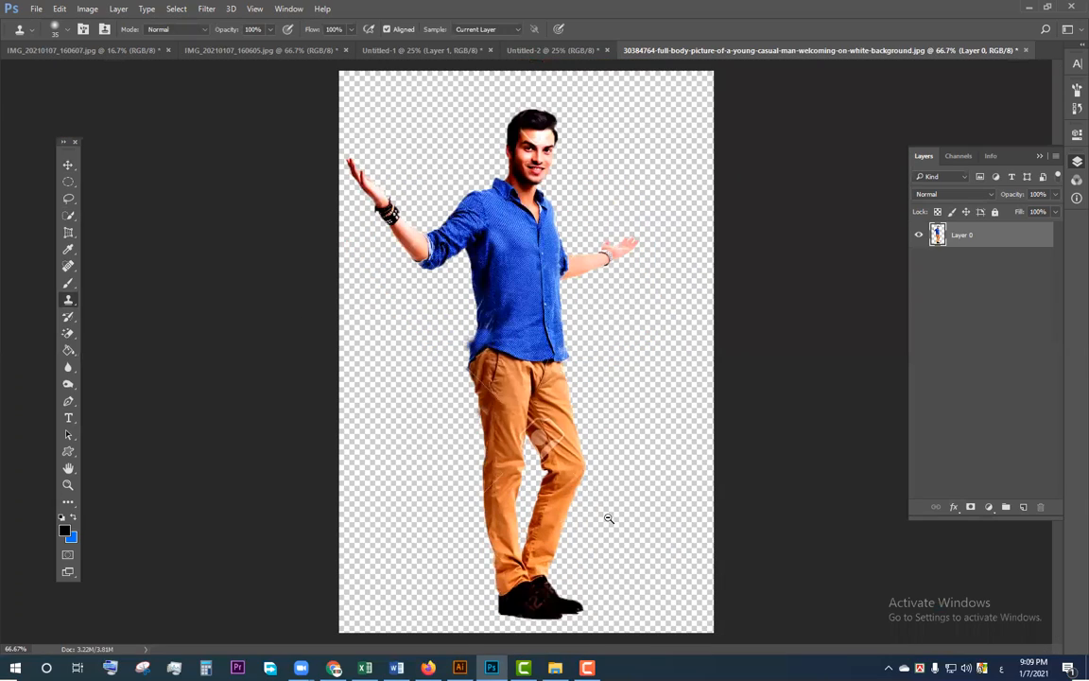
Step: Clone trouser fabric over the outer edge of the house-shaped watermark on the man's thigh, undoing the last stroke
scroll(608, 518, "up", 5)
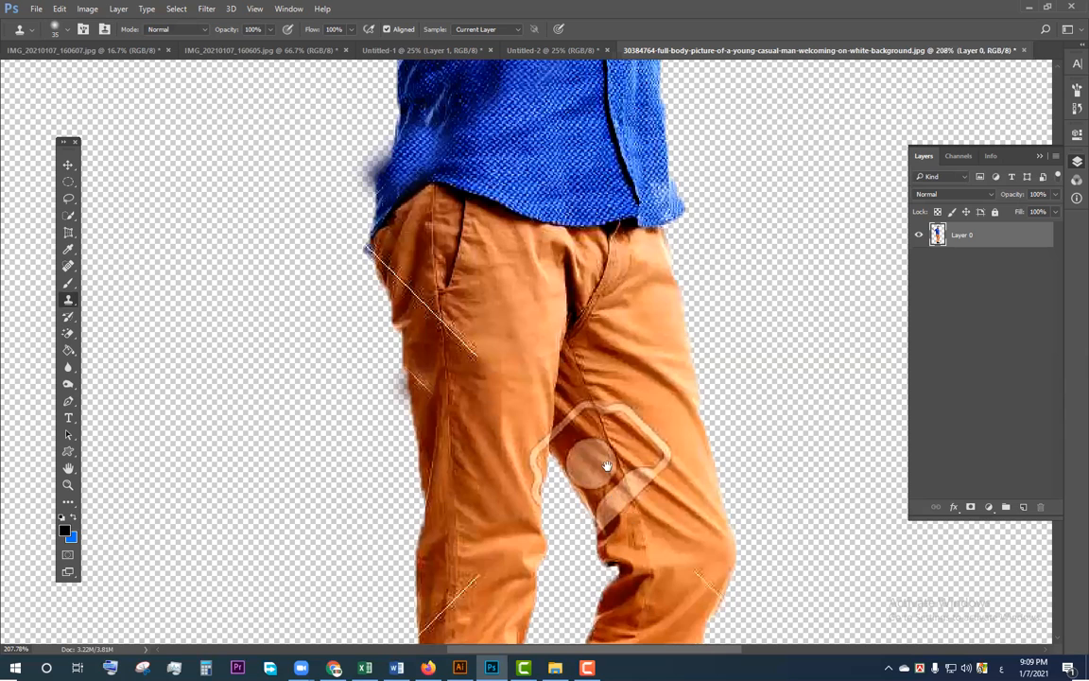
scroll(591, 454, "up", 2)
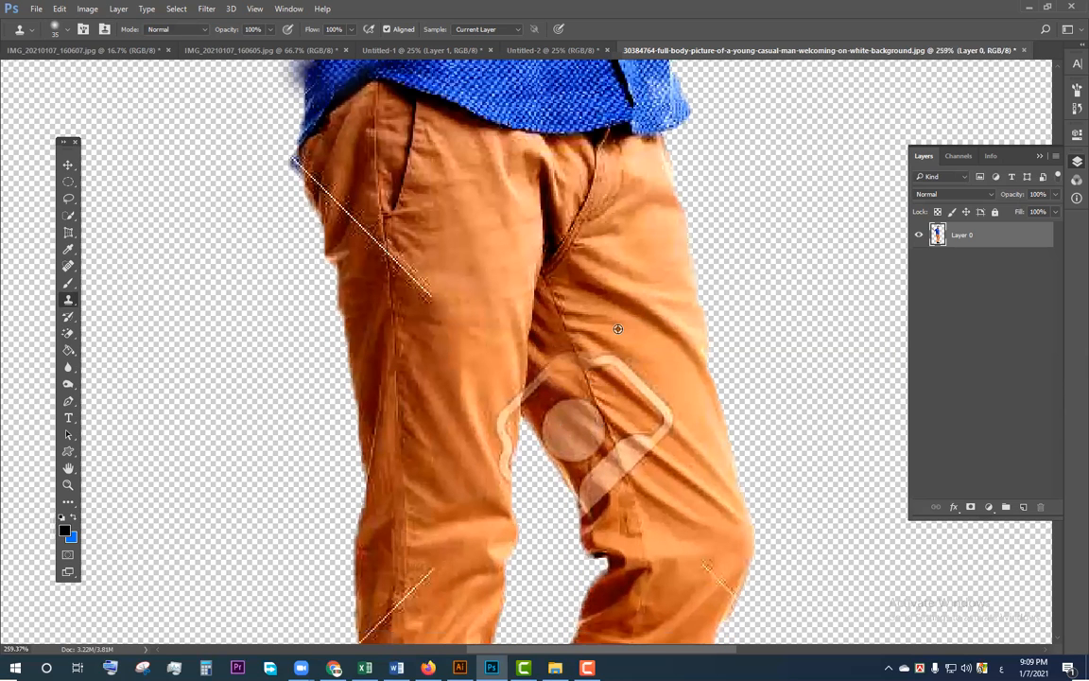
left_click(617, 329, "alt")
left_click(614, 355, "alt")
mouse_move(611, 366)
left_mouse_down()
mouse_move(640, 398)
mouse_move(627, 354)
mouse_move(654, 420)
left_mouse_up()
left_click(635, 443)
key("ctrl+z")
Step: Clone nearby trouser fabric over the watermark's upper edge, inner circle and lower part along the inner thigh
left_click(559, 313, "alt")
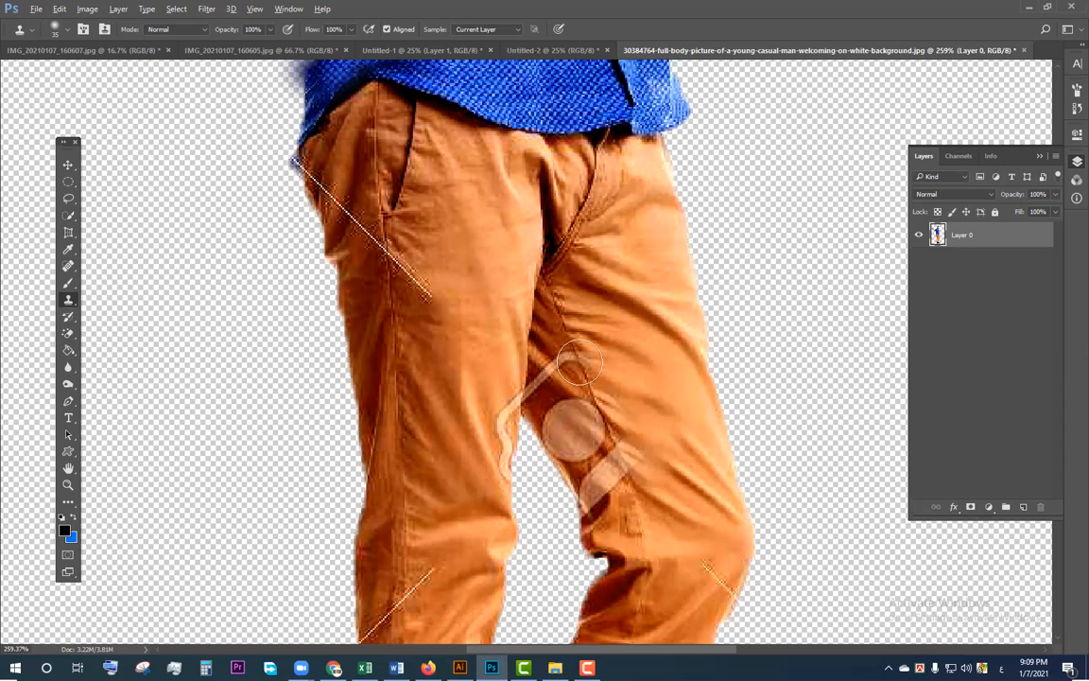
left_click(580, 362)
mouse_move(607, 433)
left_mouse_down()
mouse_move(585, 404)
mouse_move(556, 406)
mouse_move(549, 378)
mouse_move(577, 434)
left_mouse_up()
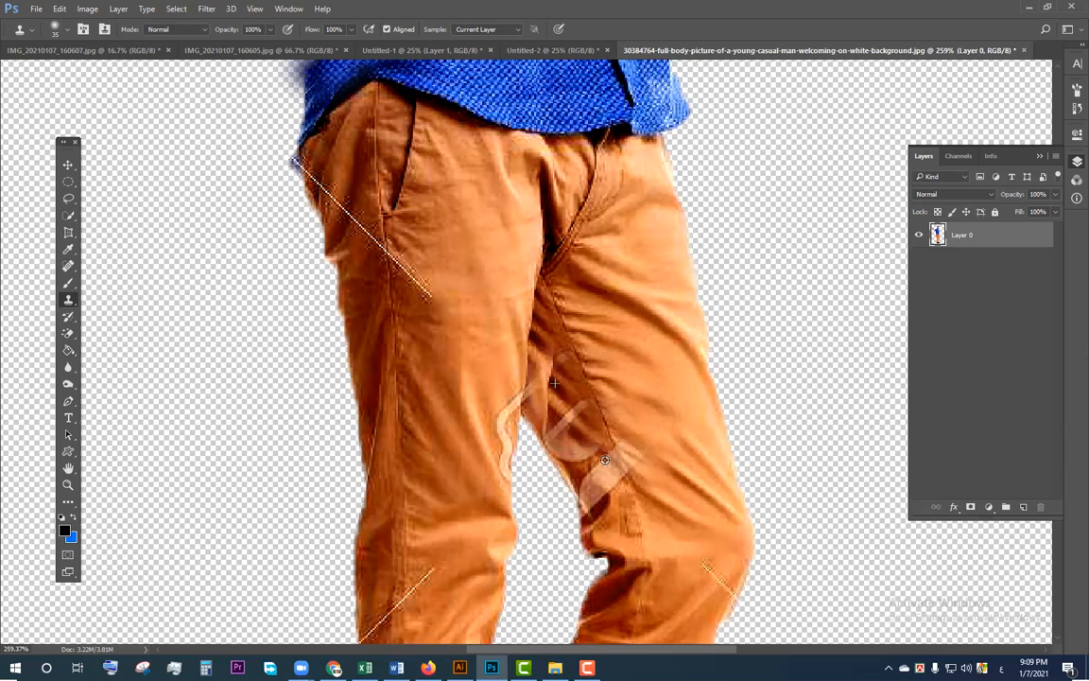
left_click(662, 485, "alt")
mouse_move(601, 479)
left_mouse_down()
mouse_move(605, 456)
mouse_move(577, 419)
mouse_move(605, 501)
left_mouse_up()
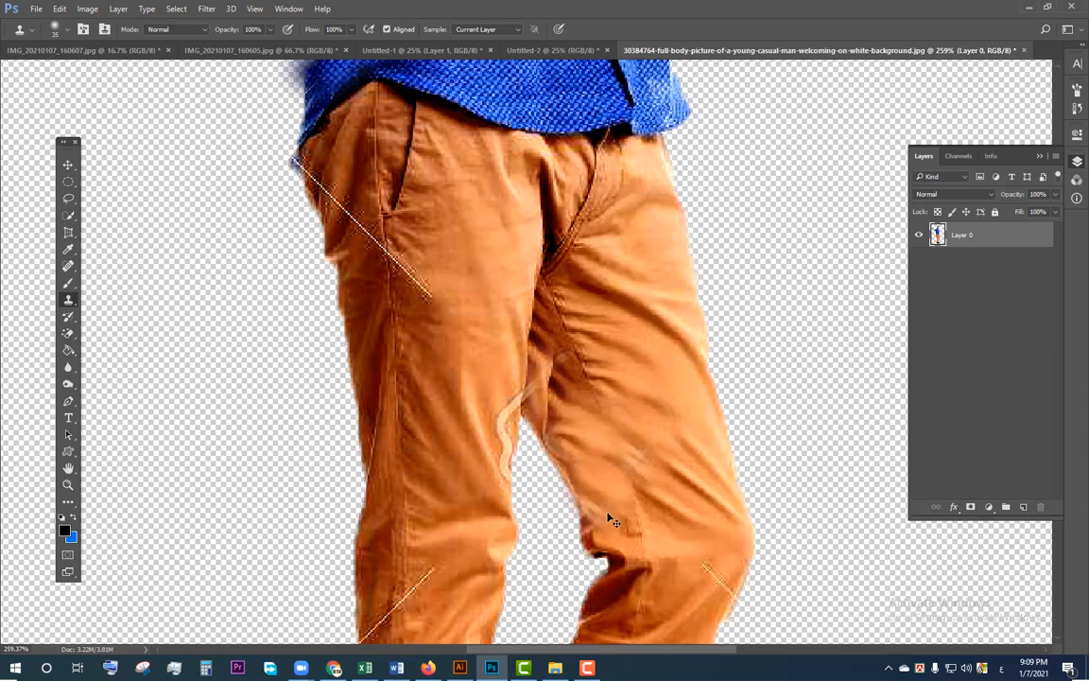
scroll(612, 520, "down", 2)
scroll(612, 520, "down", 4)
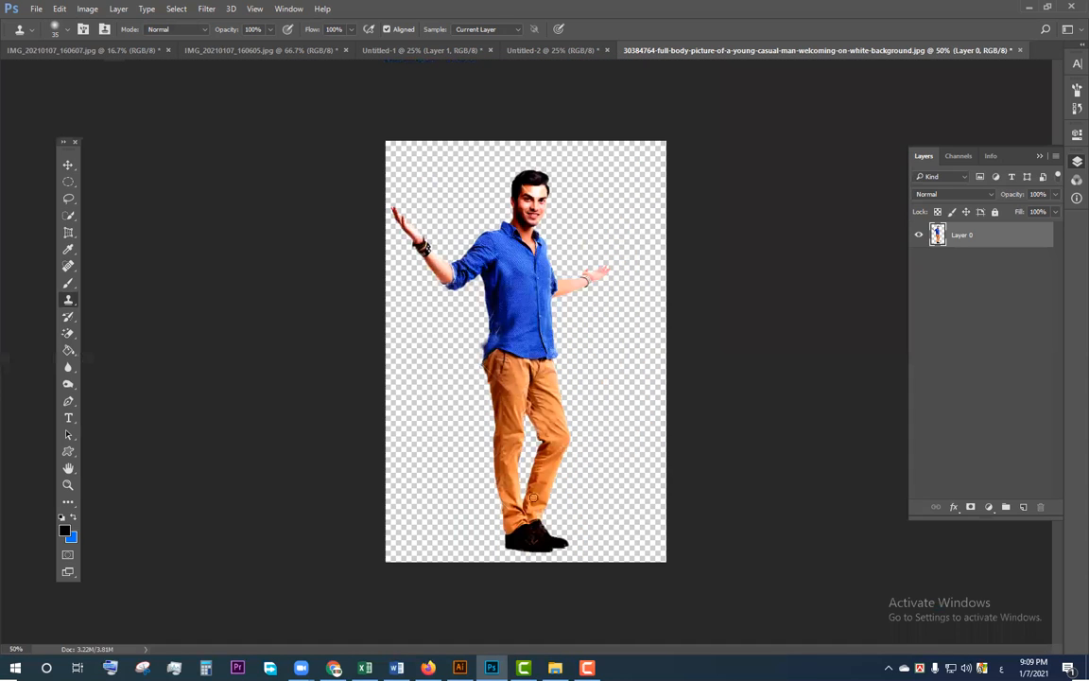
Step: Start saving the cut-out image under a new file and choose PNG as the file format
left_click(37, 9)
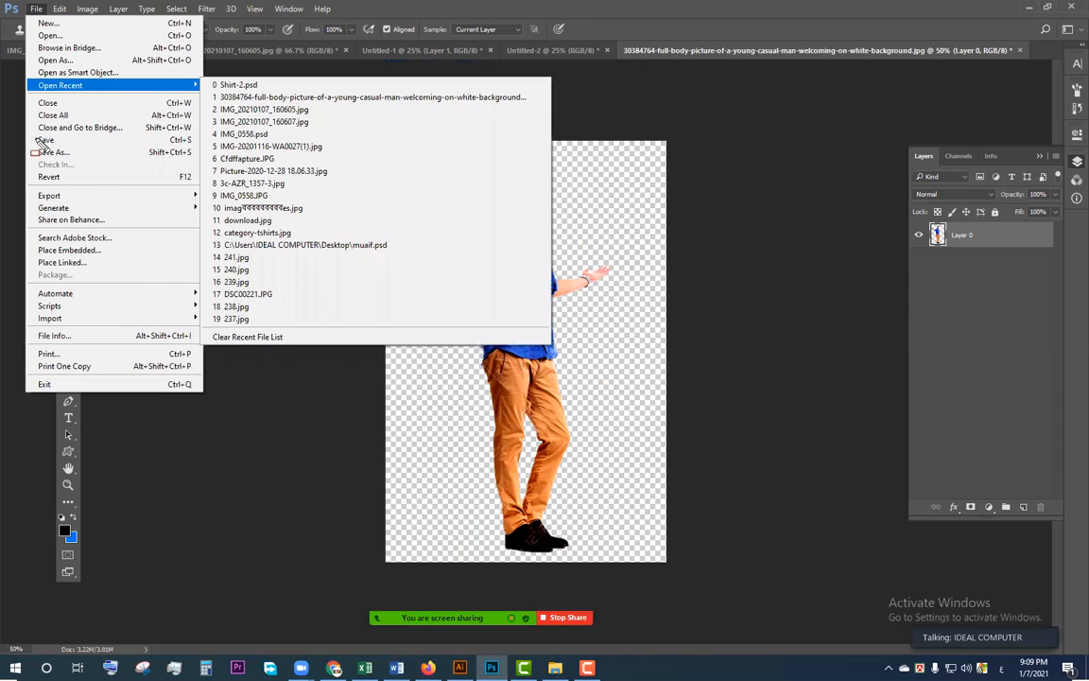
left_click_drag(37, 138, 198, 164)
left_click_drag(136, 141, 199, 163)
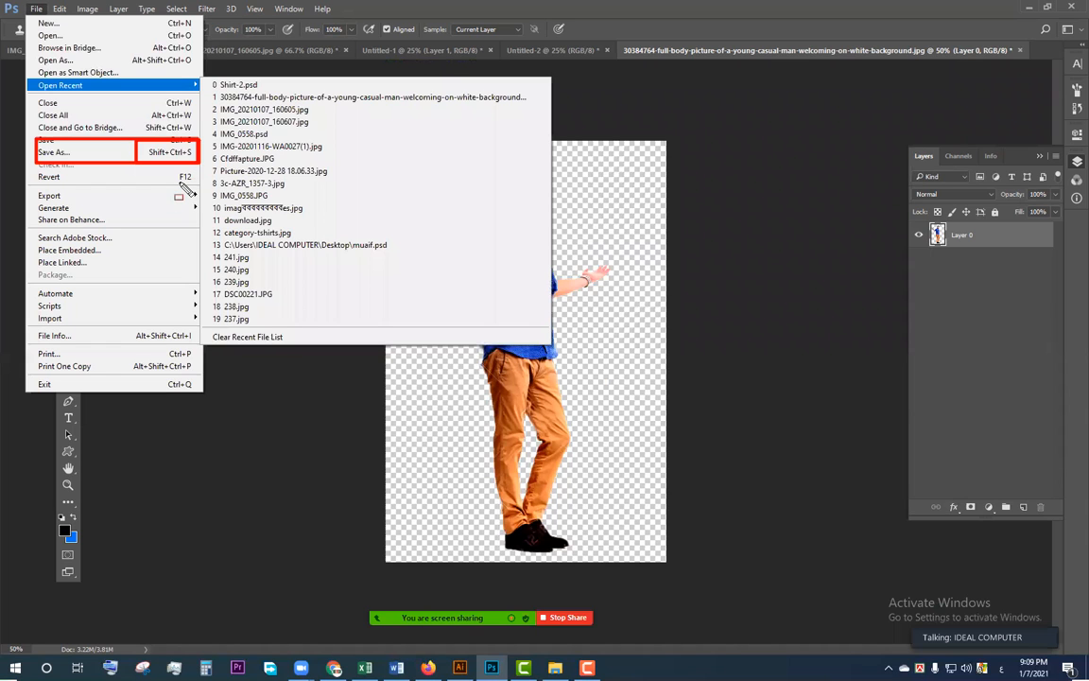
left_click(152, 154)
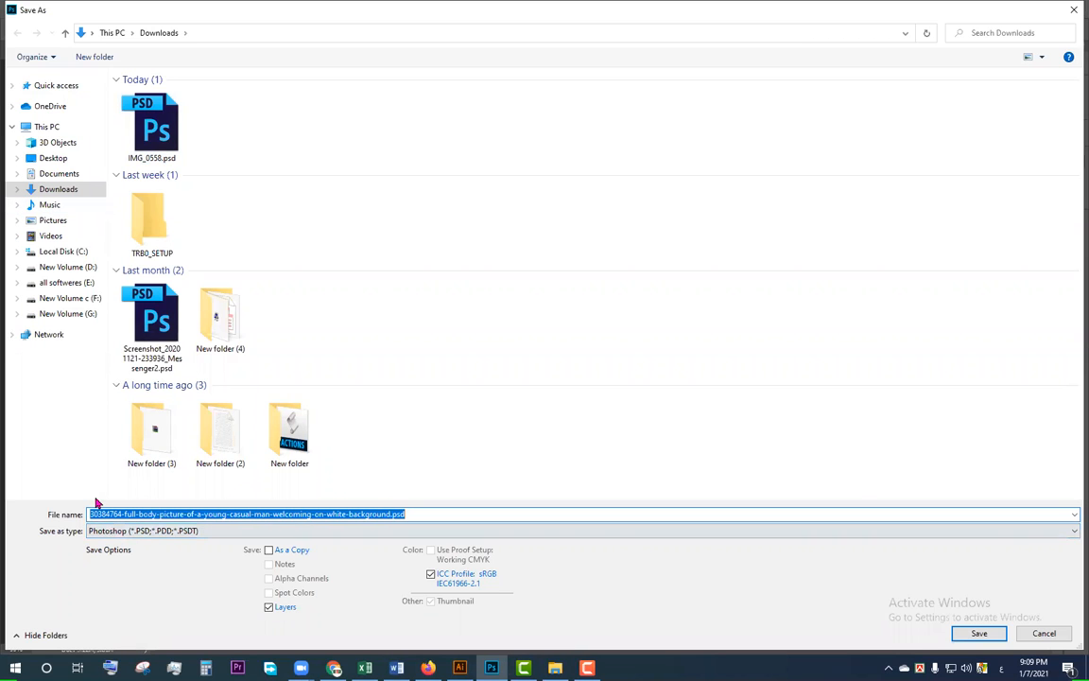
left_click_drag(223, 547, 76, 523)
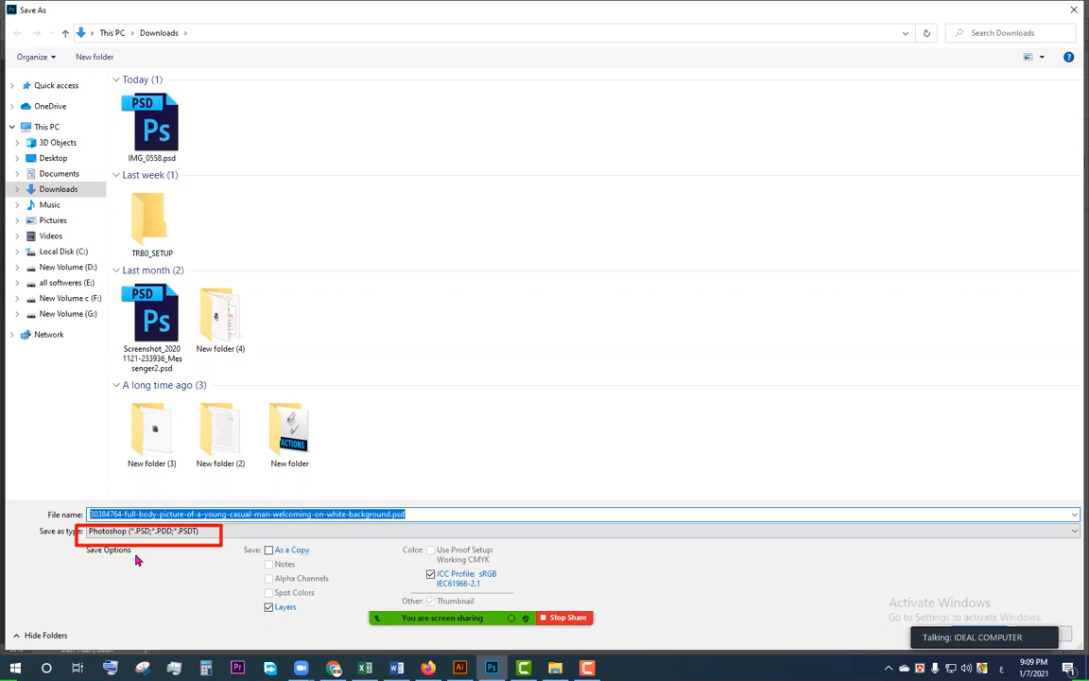
left_click(193, 533)
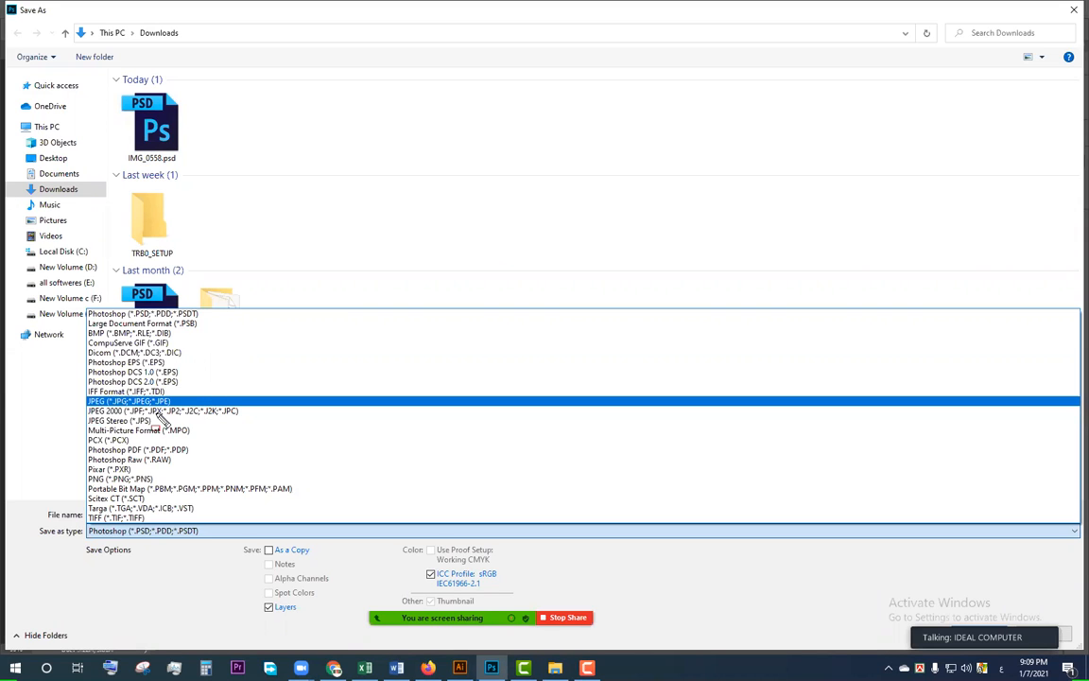
left_click_drag(22, 382, 196, 411)
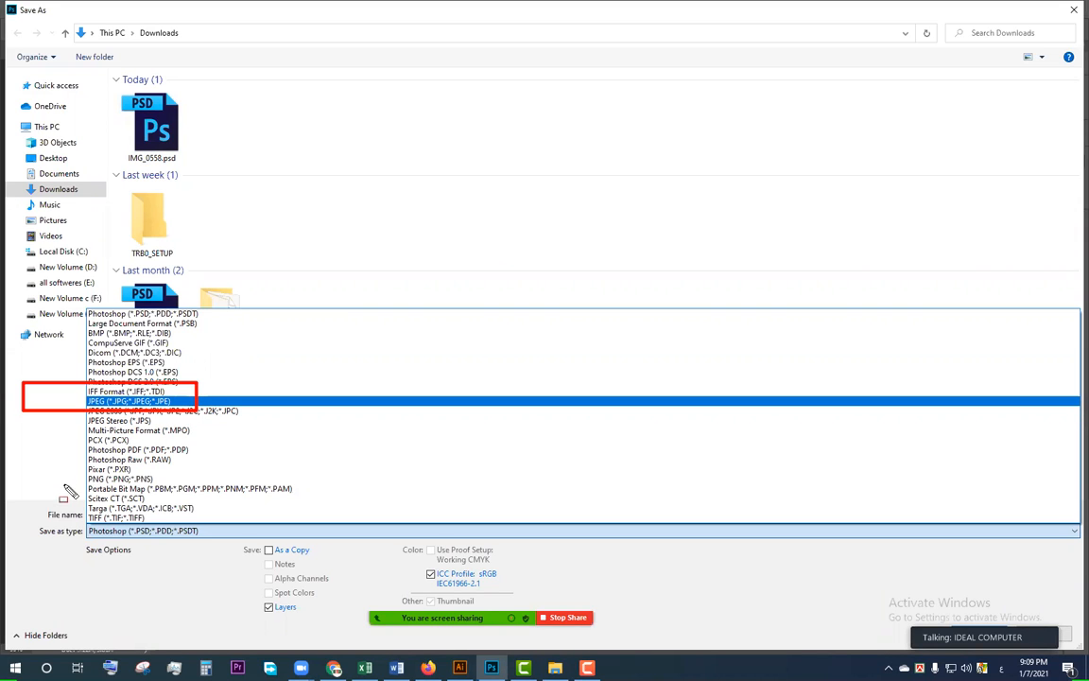
left_click_drag(66, 473, 170, 487)
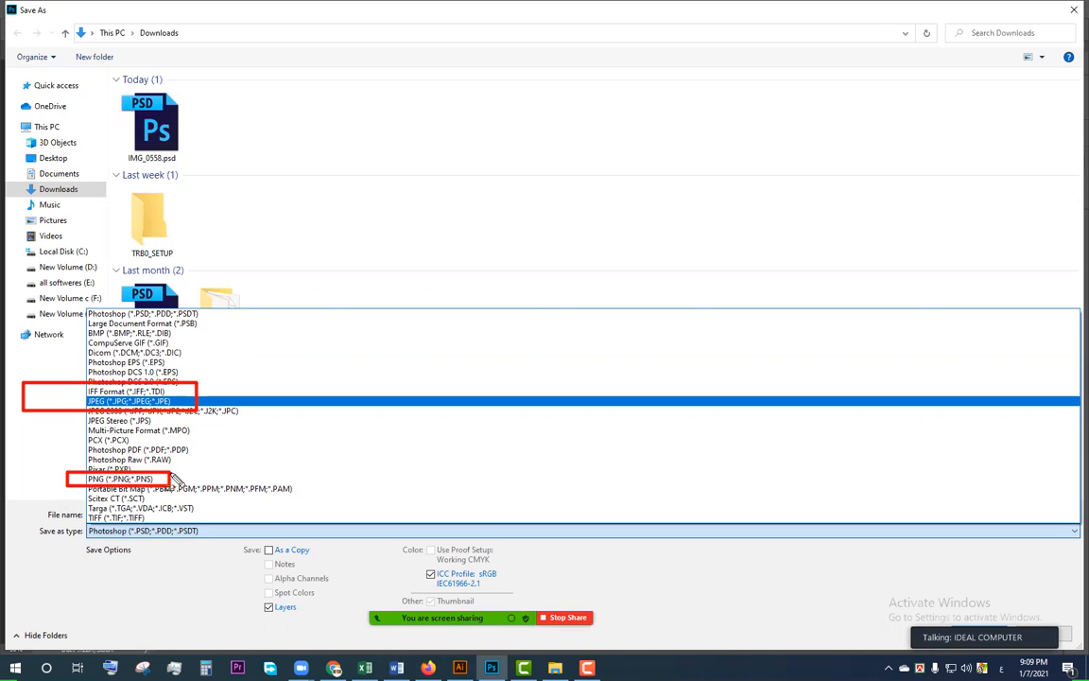
mouse_move(76, 303)
left_mouse_down()
mouse_move(134, 397)
mouse_move(258, 531)
left_mouse_up()
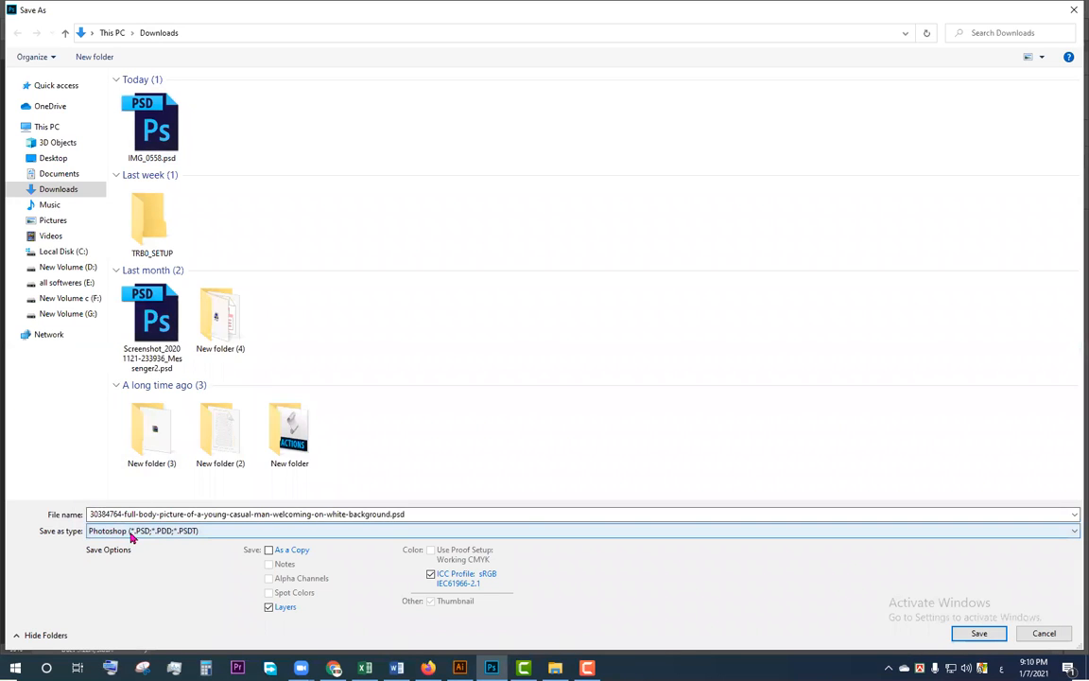
left_click(133, 531)
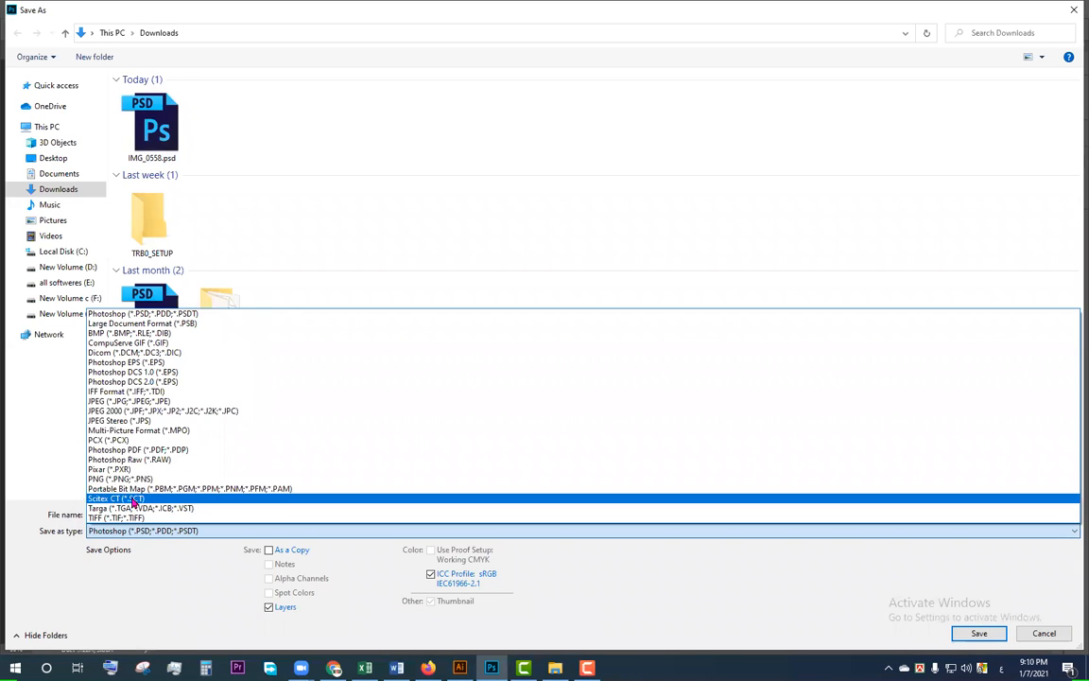
left_click(128, 479)
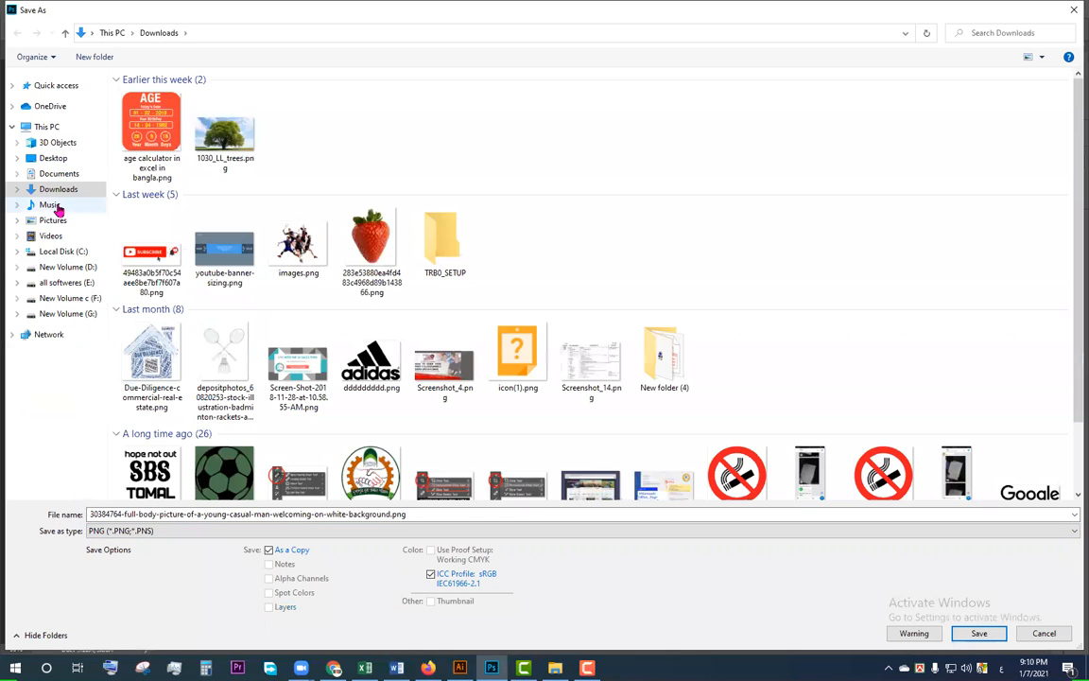
Step: Choose the Desktop as the save location and name the file "PNG Man", using the English (United States) keyboard
left_click(61, 159)
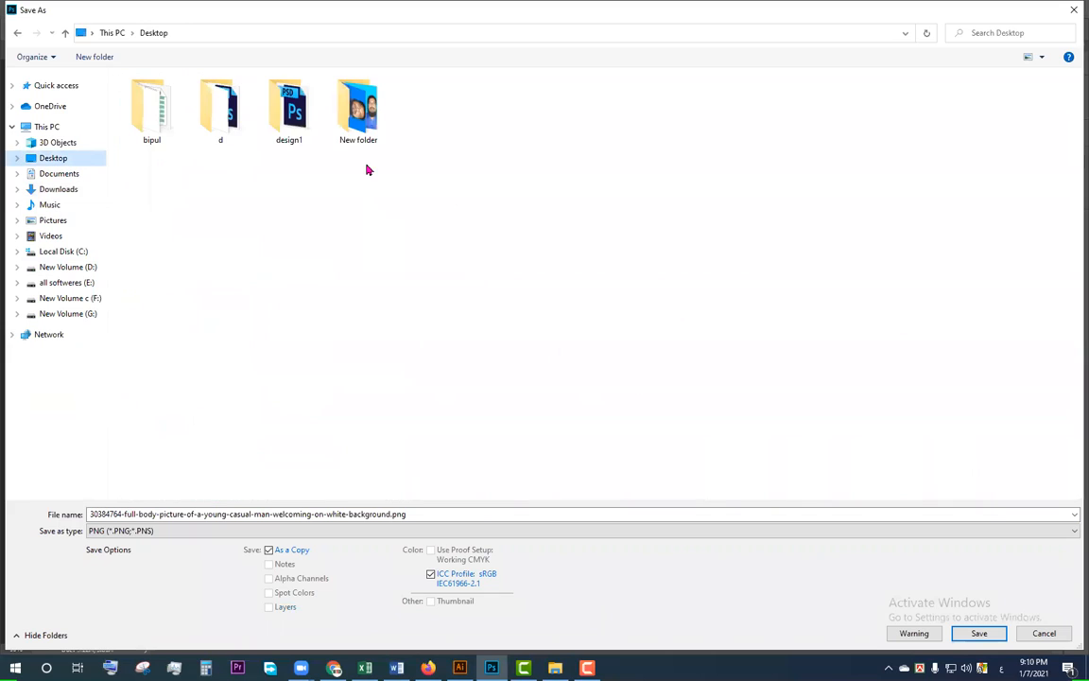
left_click(634, 509)
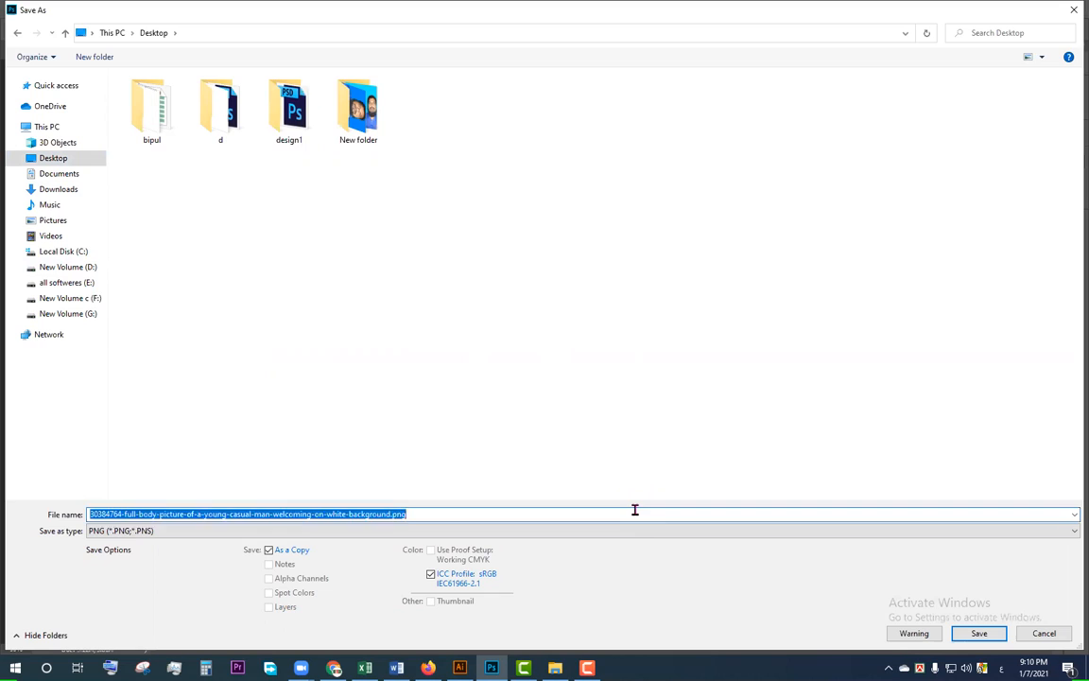
key("BackSpace")
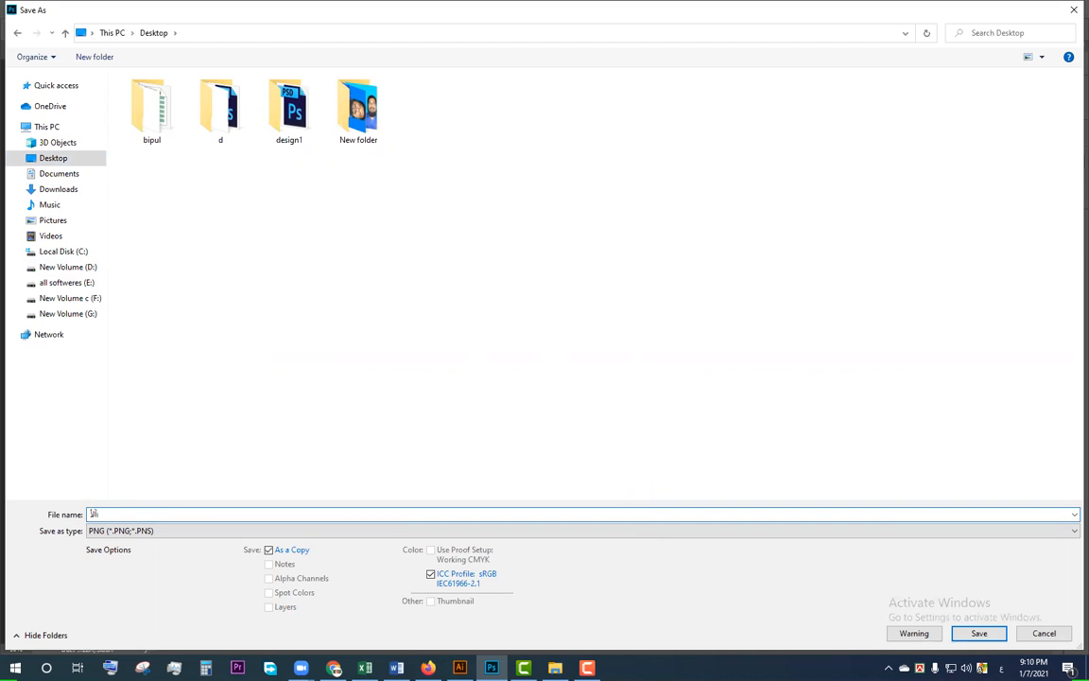
key("super+space")
key("super+space")
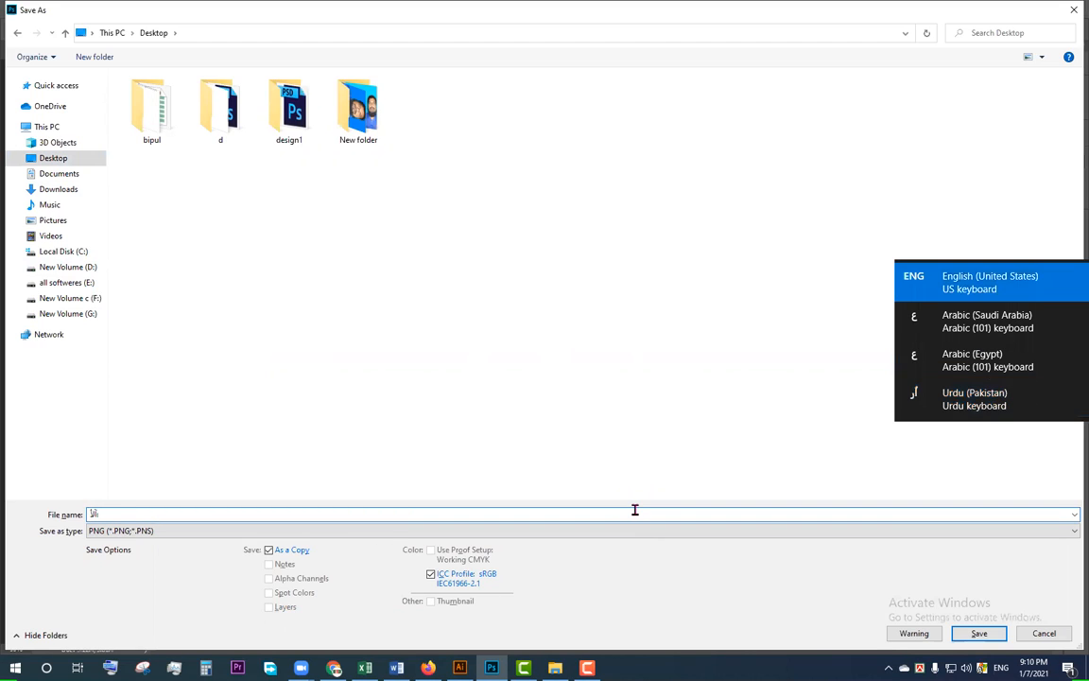
key("BackSpace")
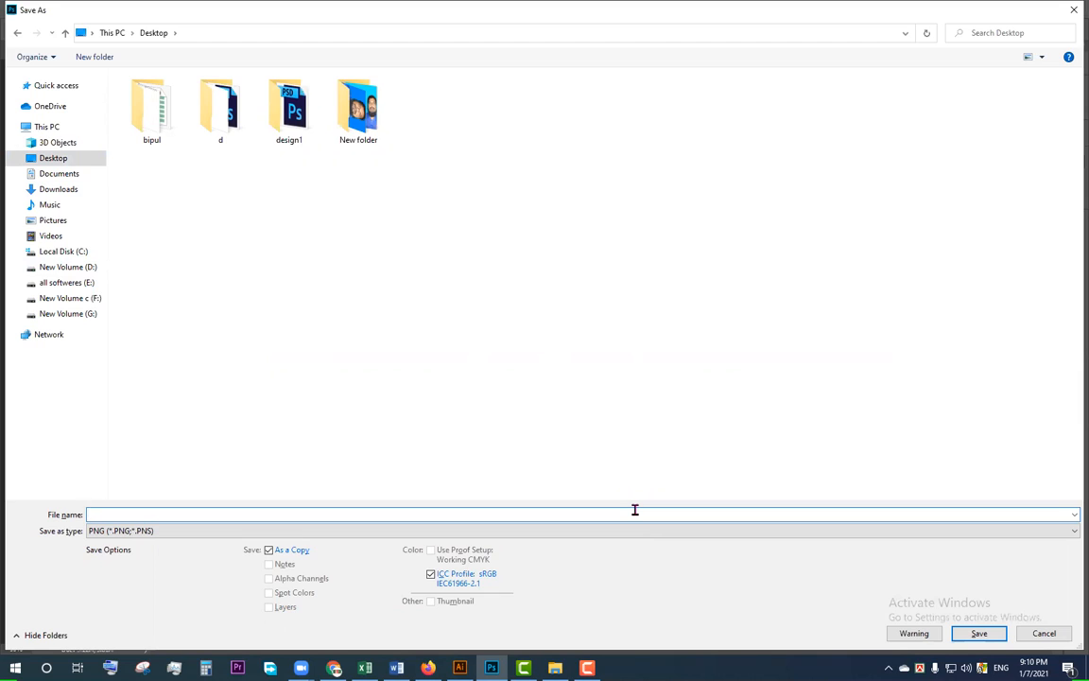
type("PNG")
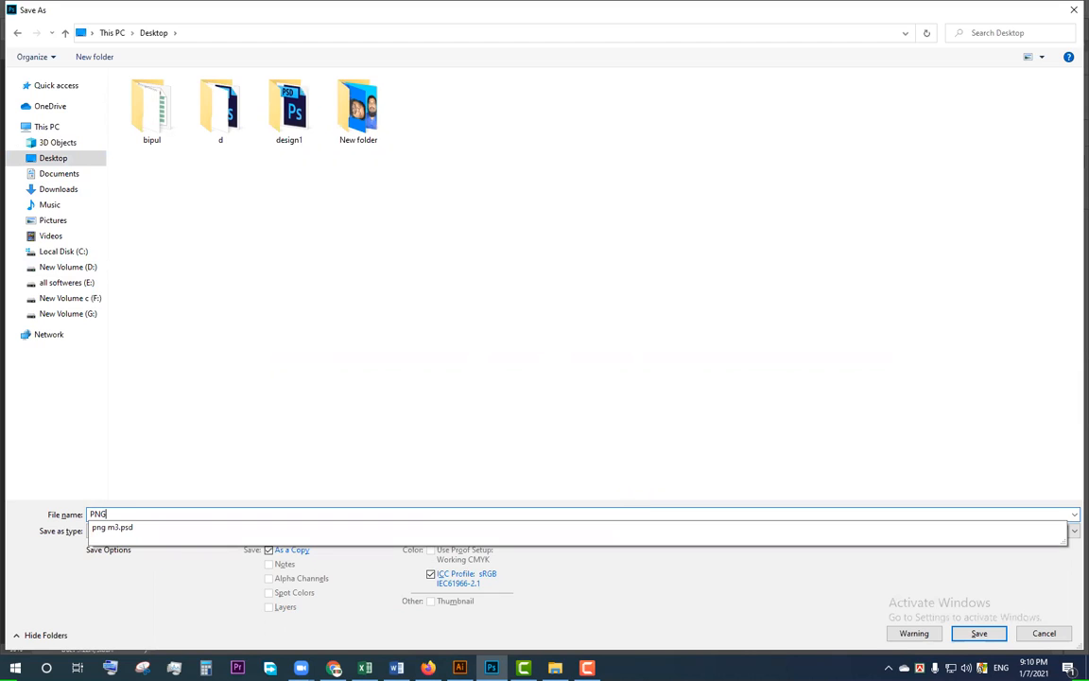
type(" Man")
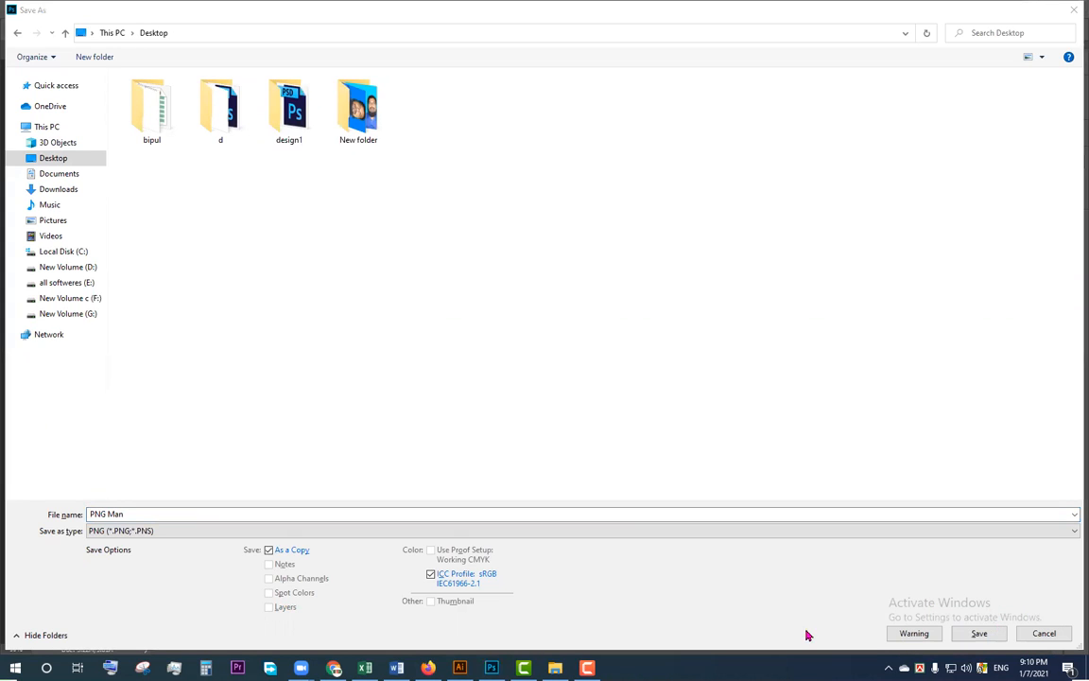
Step: Save the PNG copy with Smallest / Slow compression and interlace set to None
left_click(980, 636)
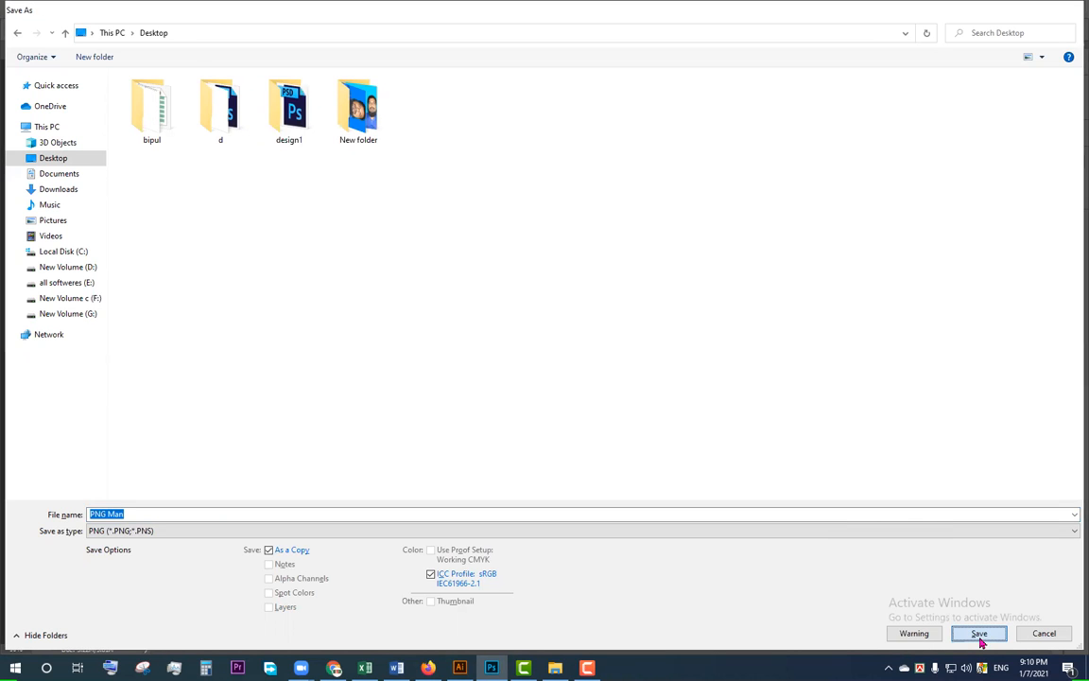
left_click(979, 636)
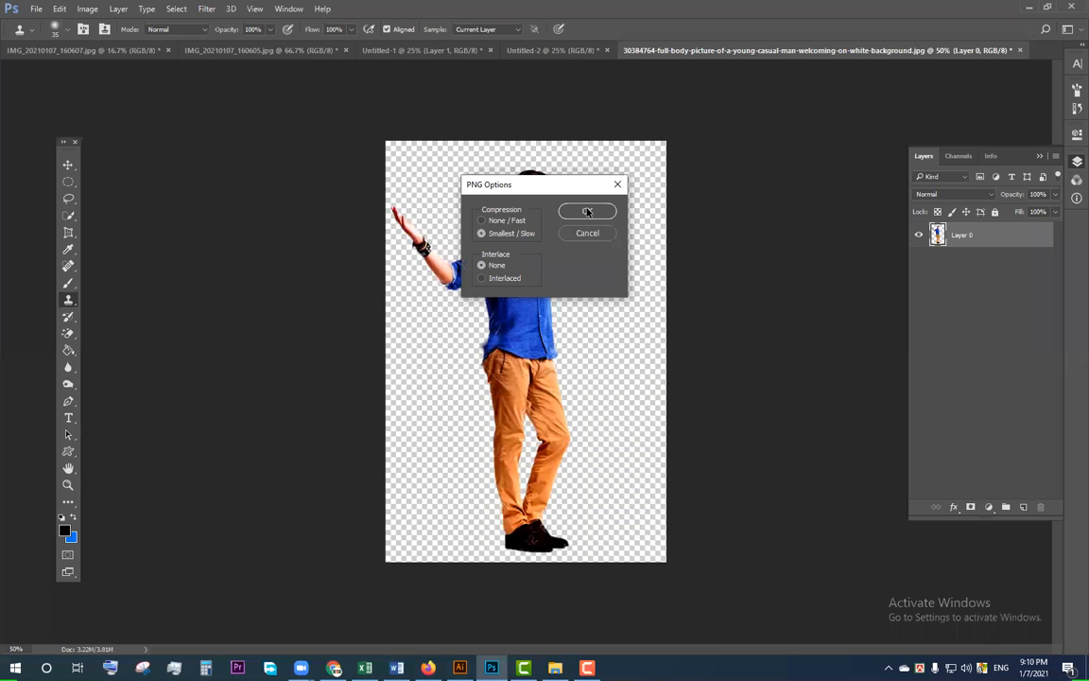
left_click(589, 217)
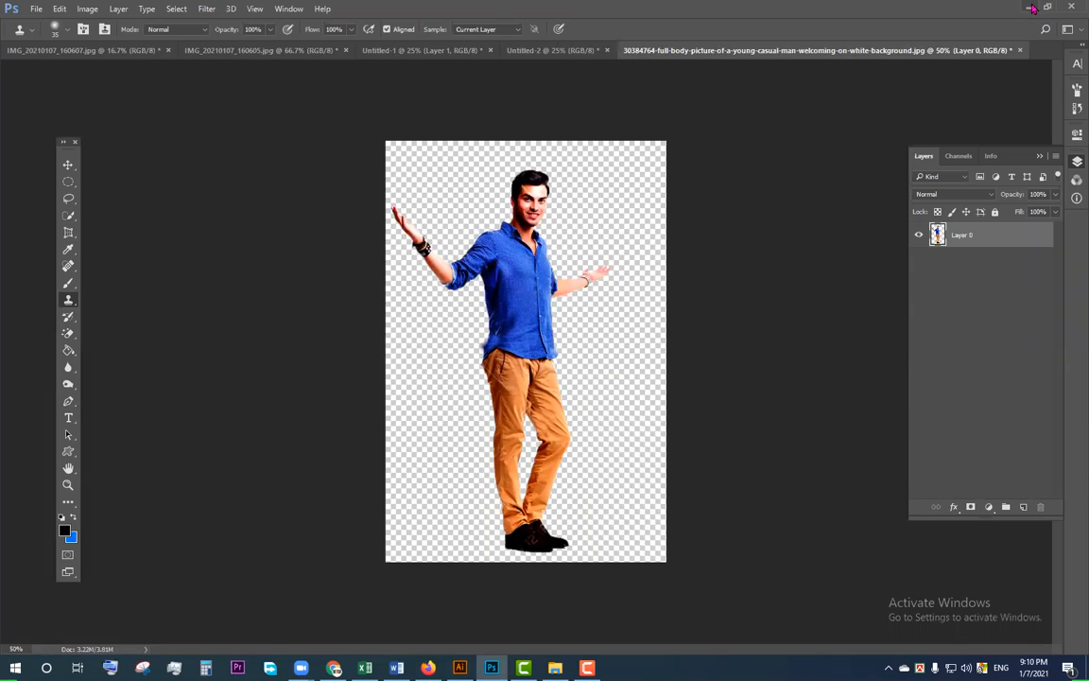
Step: Minimize all open windows to reach the Windows desktop and refresh it
left_click(1031, 8)
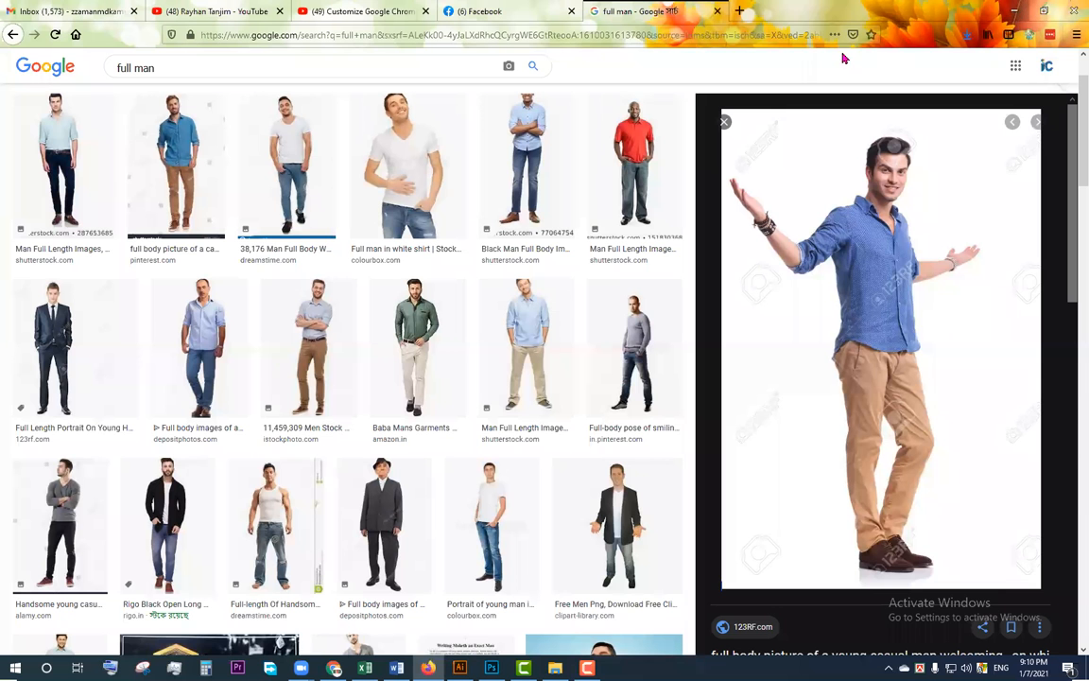
left_click(1016, 10)
left_click(1015, 11)
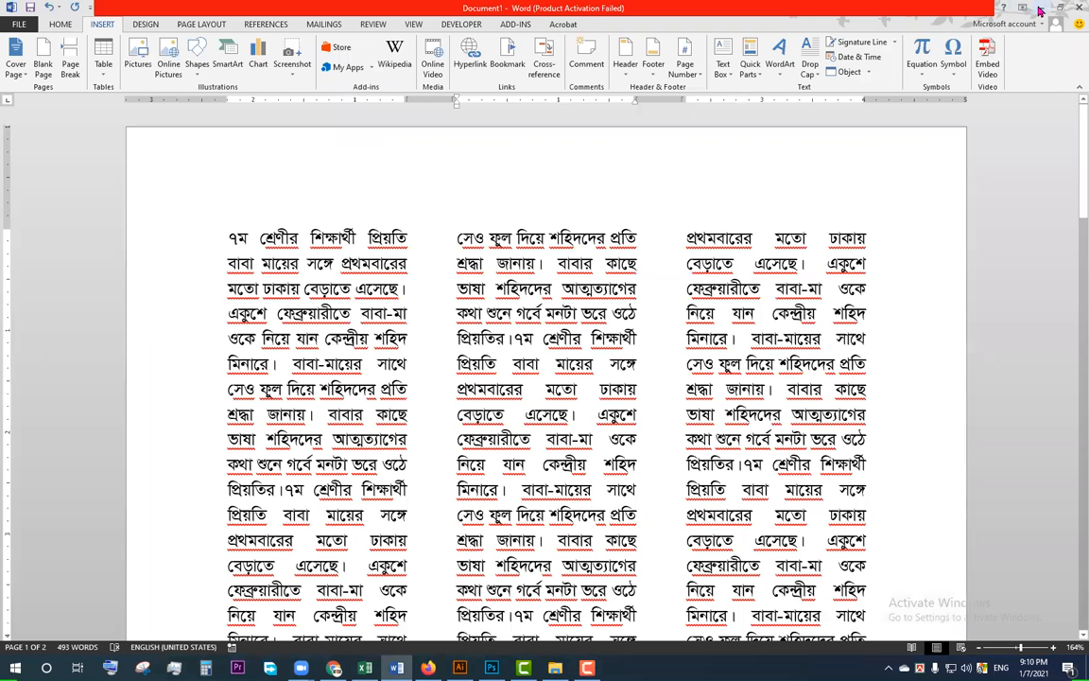
left_click(1042, 9)
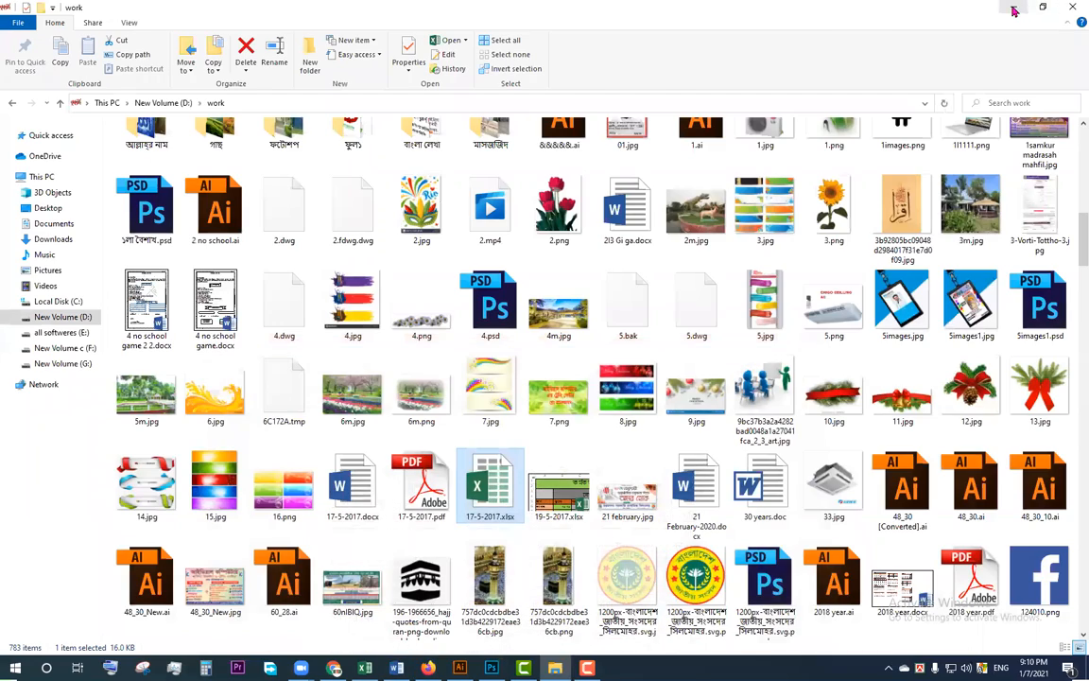
left_click(1019, 10)
left_click(1041, 10)
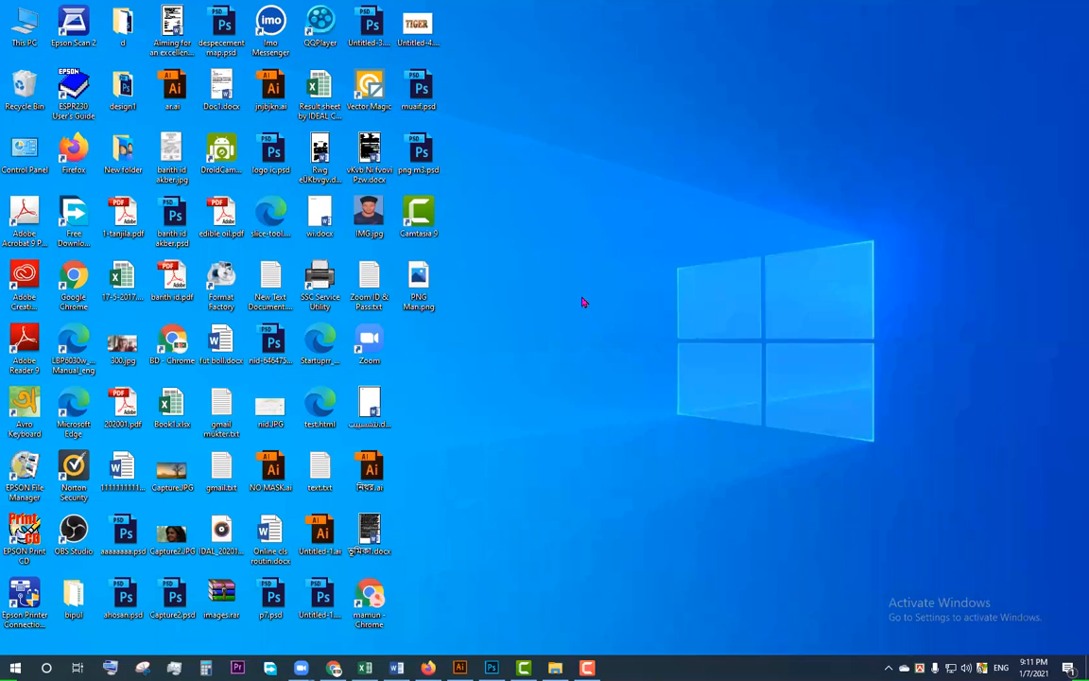
right_click(587, 269)
left_click(639, 305)
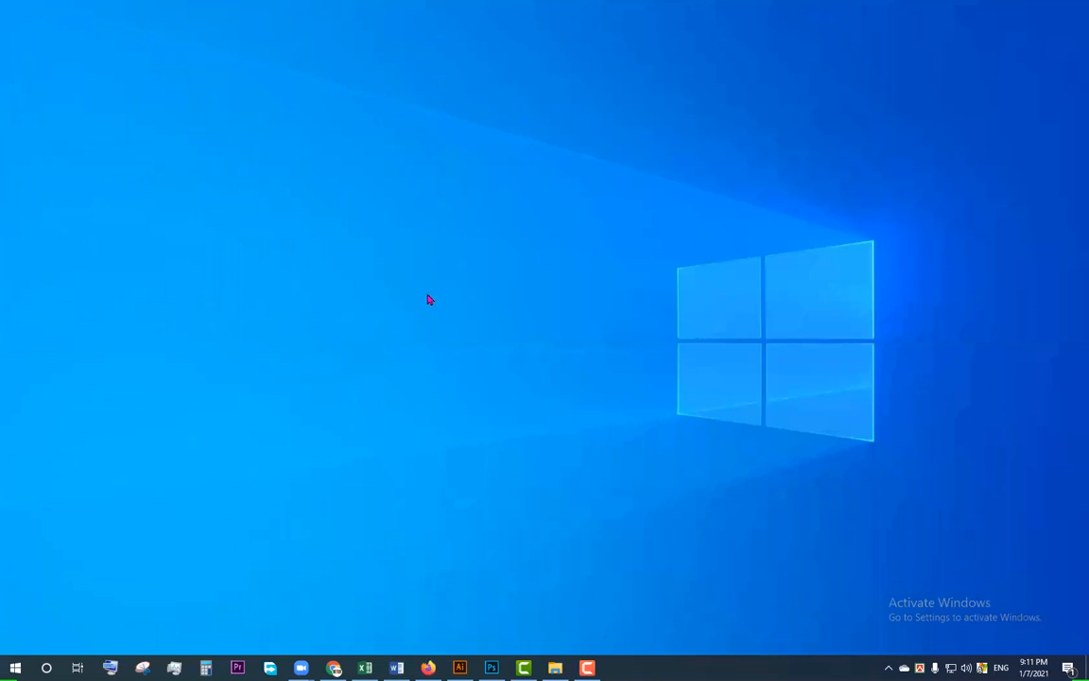
Step: Open PNG Man.png from the desktop in Photos as the default app for .png files, and close it after viewing
double_click(419, 284)
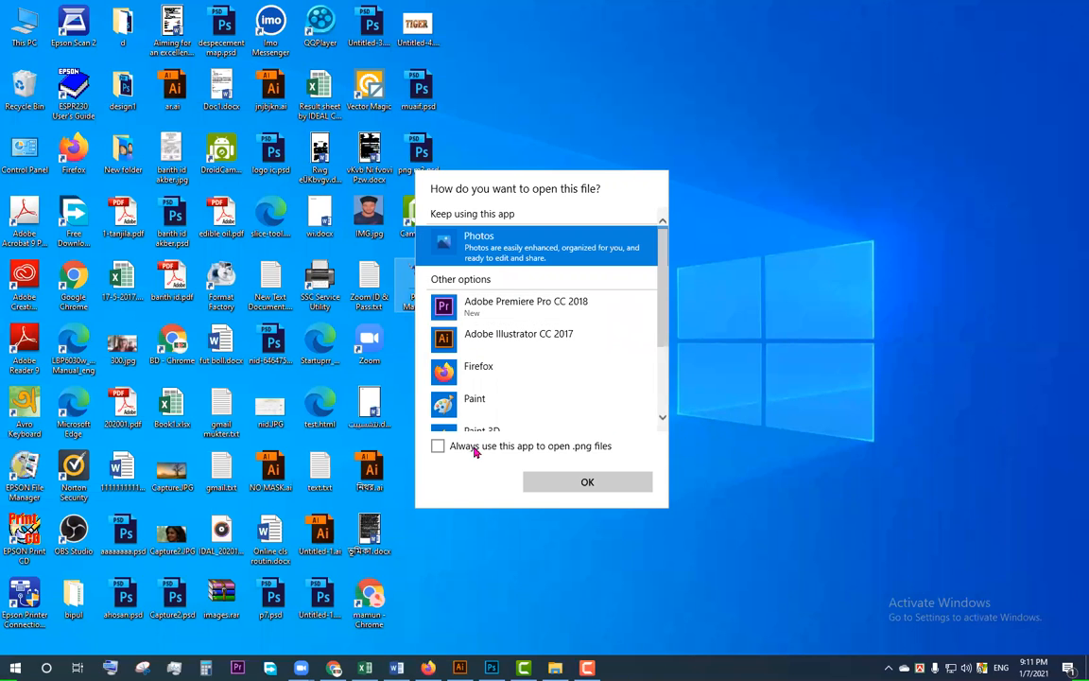
left_click(463, 446)
left_click(568, 481)
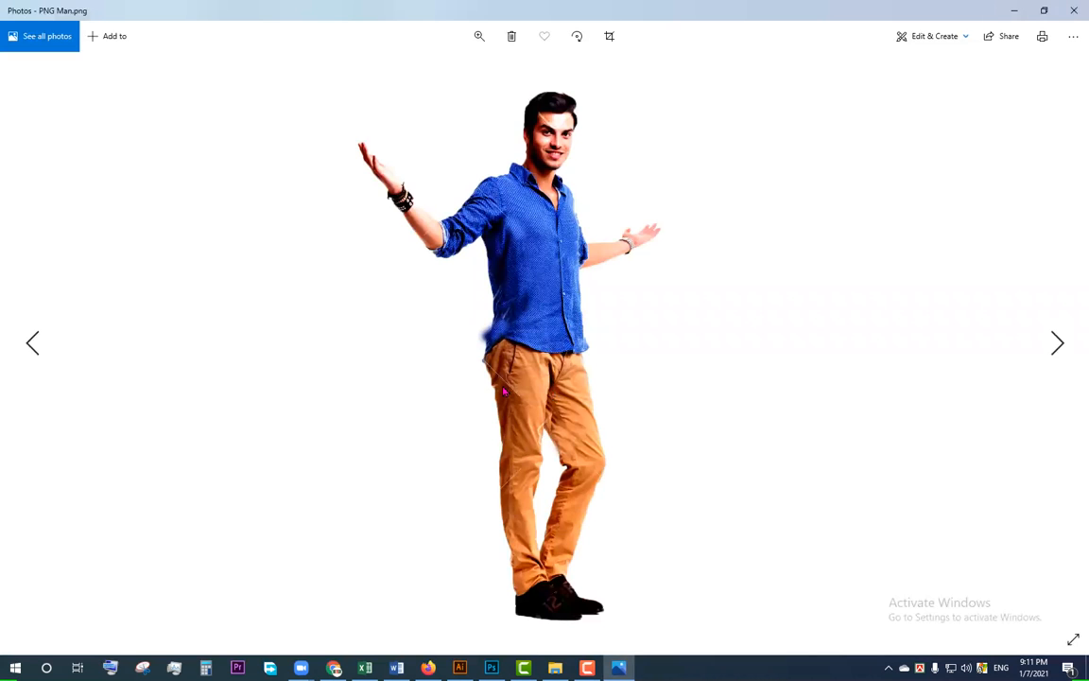
left_click(1075, 7)
Step: Switch back to Photoshop and copy the cut-out man into IMG_20210107_160607.jpg, placing him beside the boy in front of the green gate
left_click(492, 667)
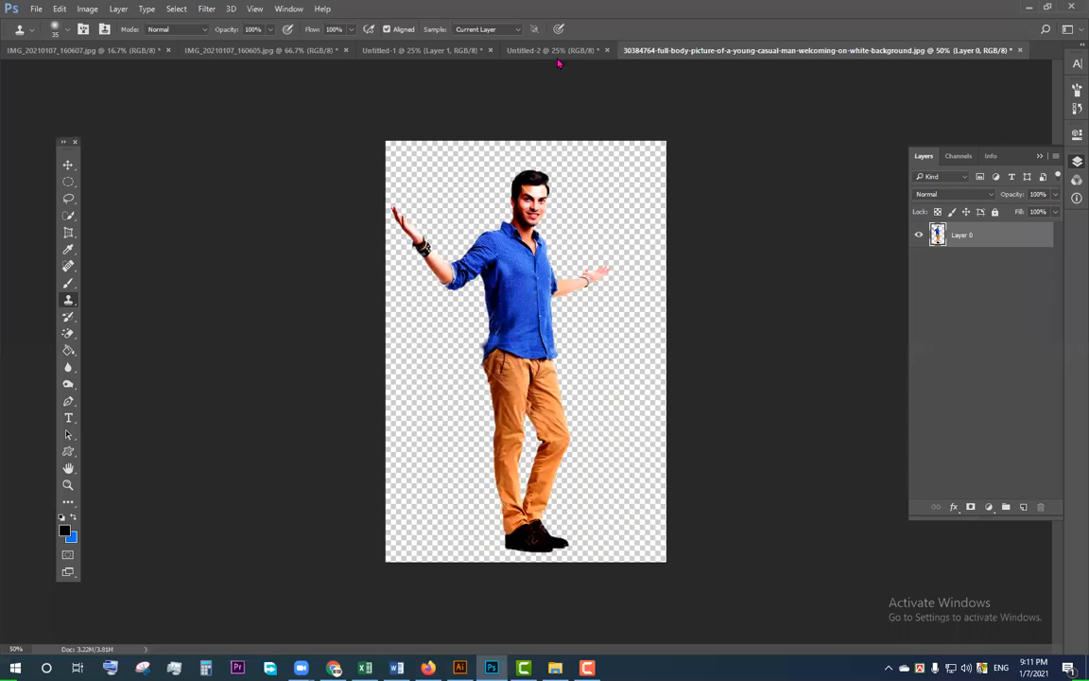
left_click(556, 51)
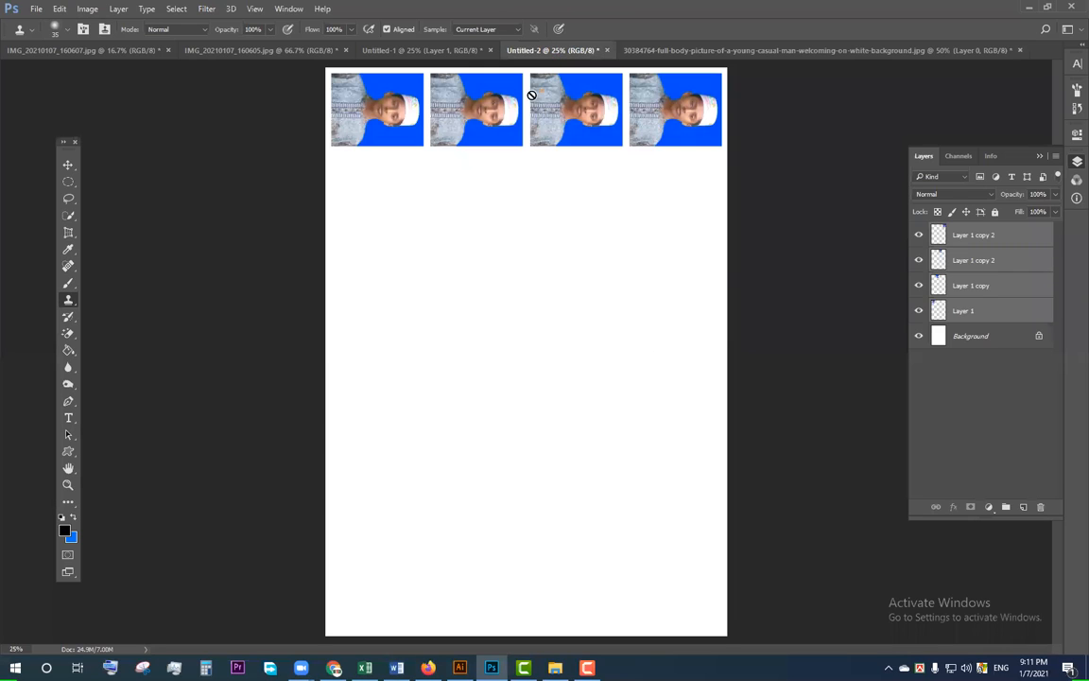
key("v")
left_click(378, 50)
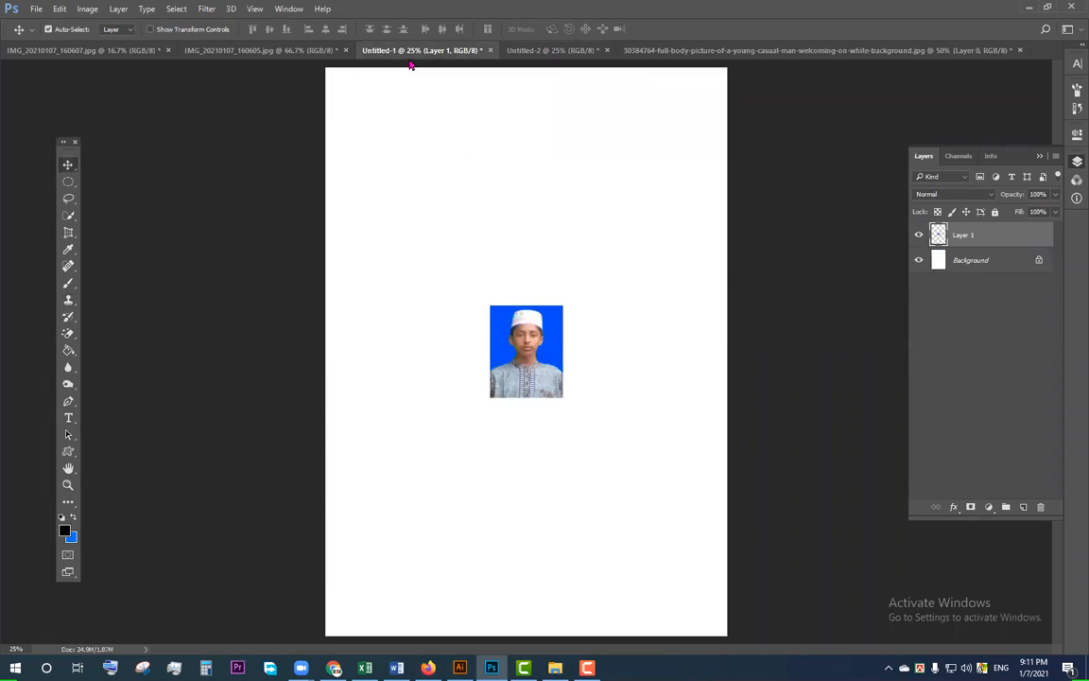
left_click(312, 51)
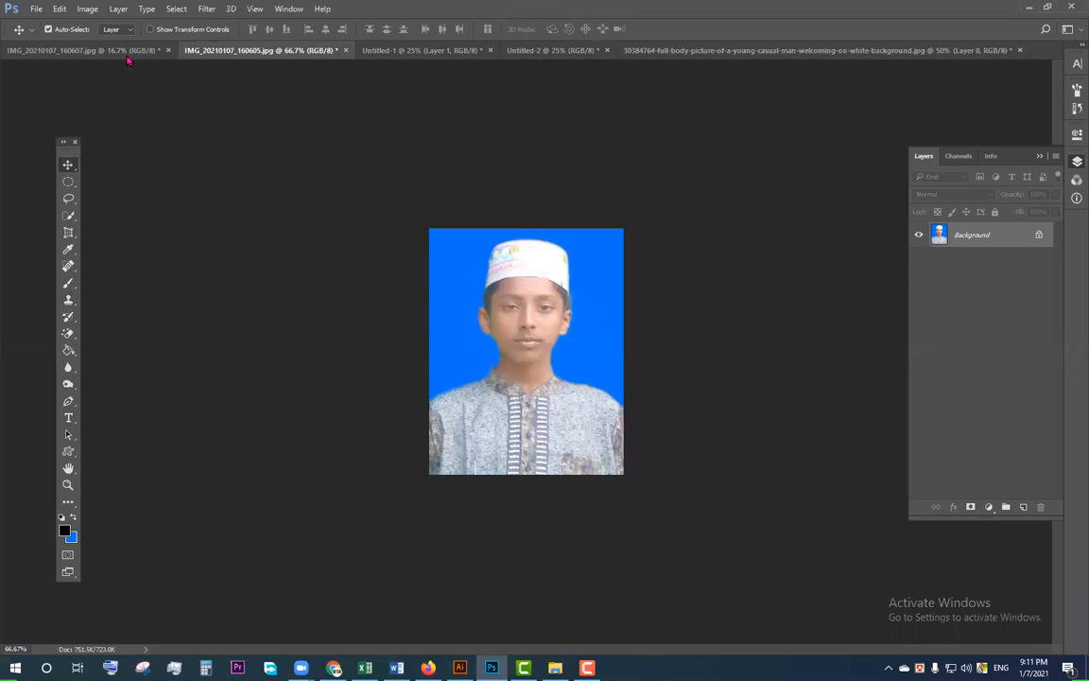
left_click(94, 51)
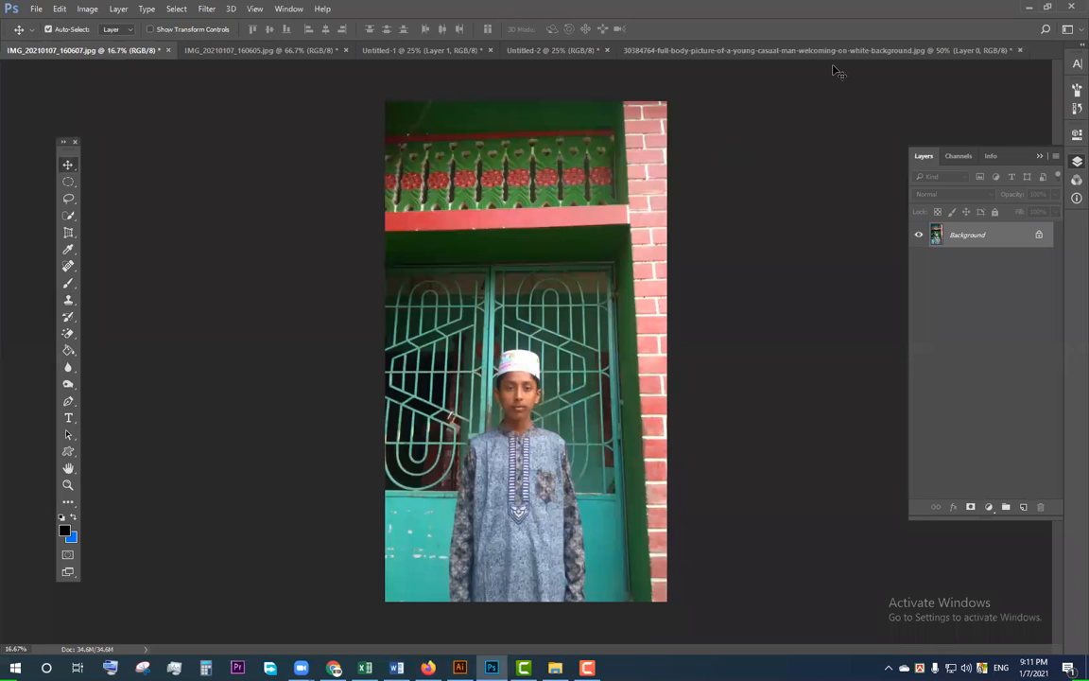
left_click(875, 59)
left_click_drag(477, 260, 461, 466)
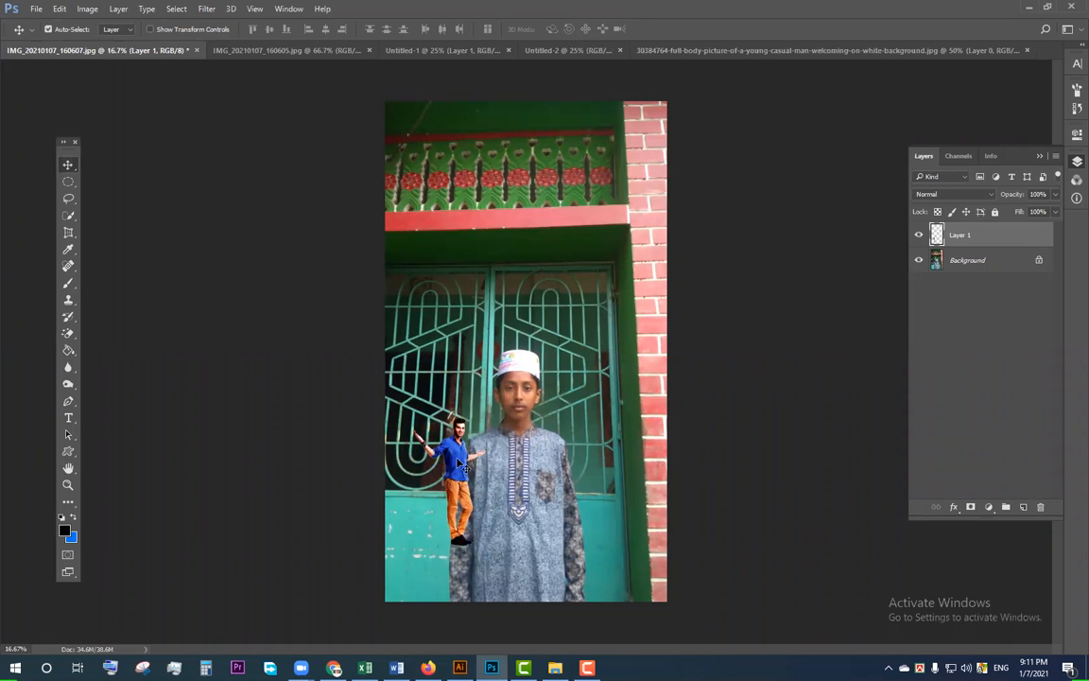